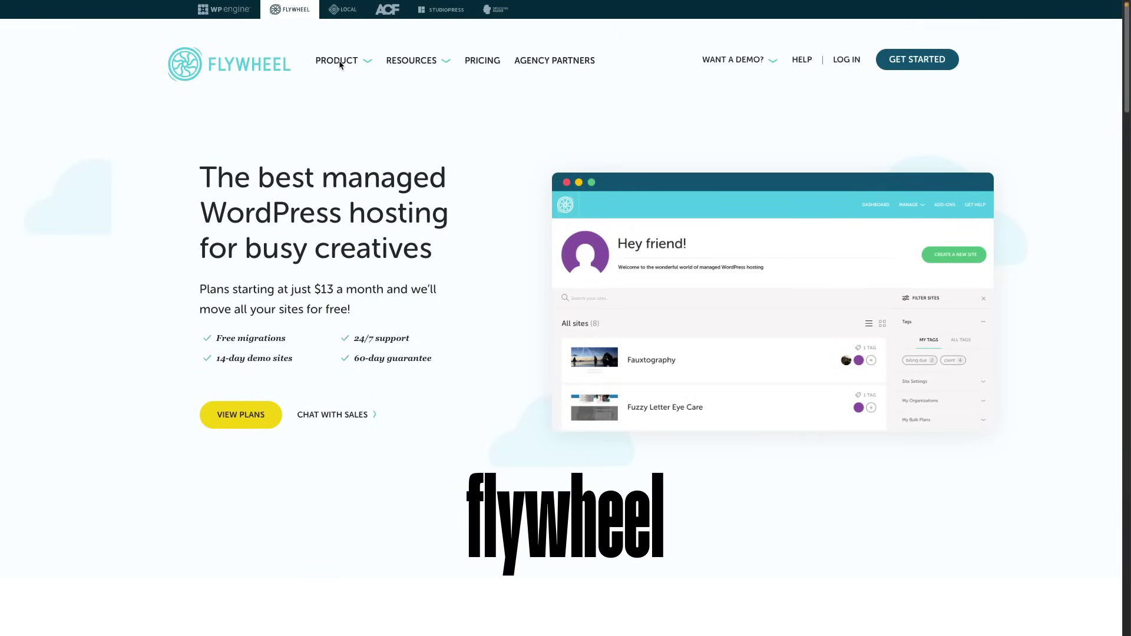
Open Flywheel's managed WordPress hosting plans and compare monthly with annual pricing, ending on annual
click(340, 62)
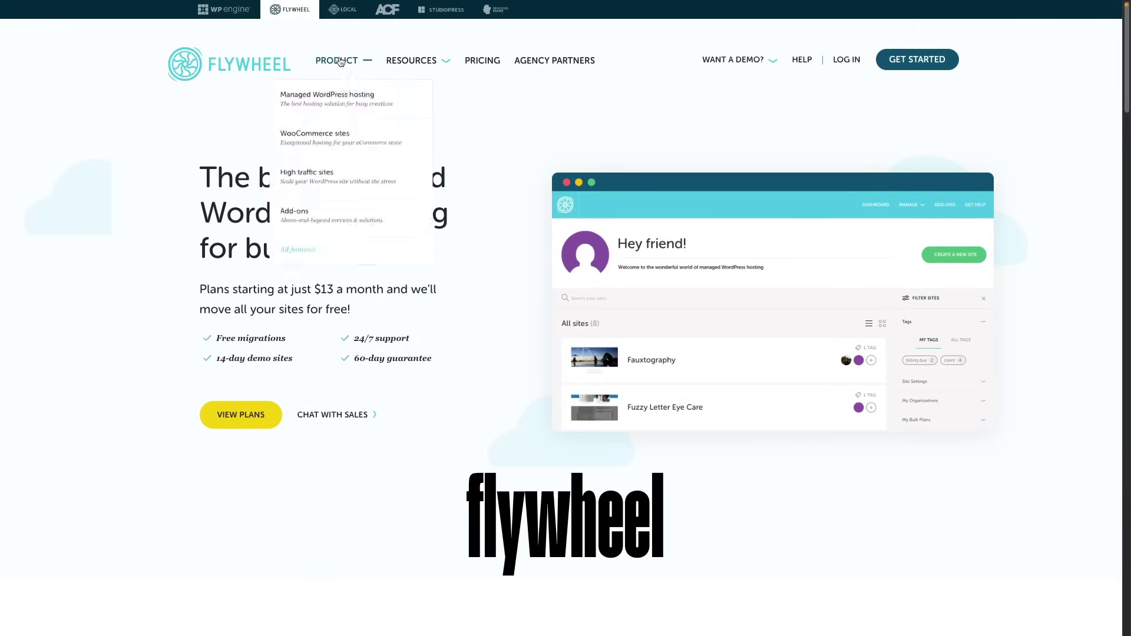
click(333, 112)
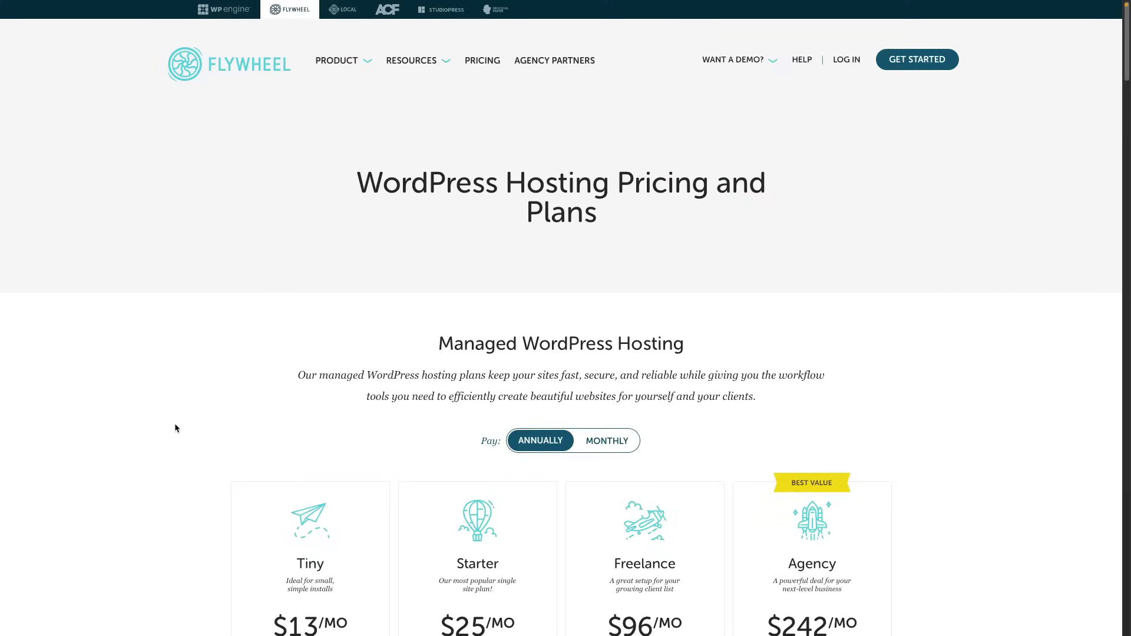
scroll(174, 423, down, 4)
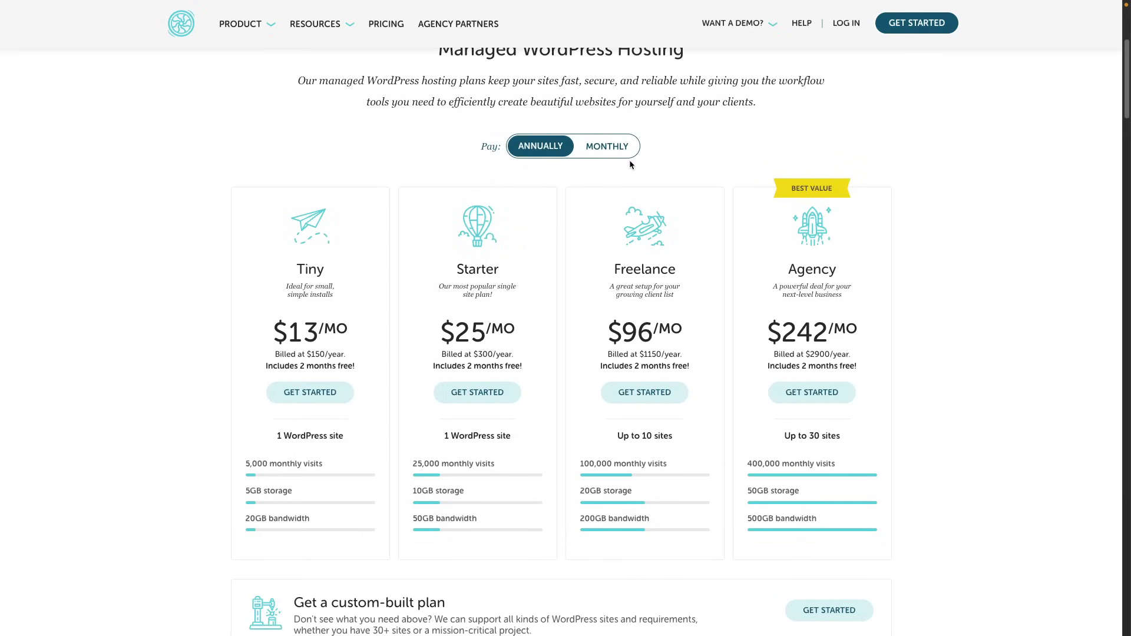
click(607, 146)
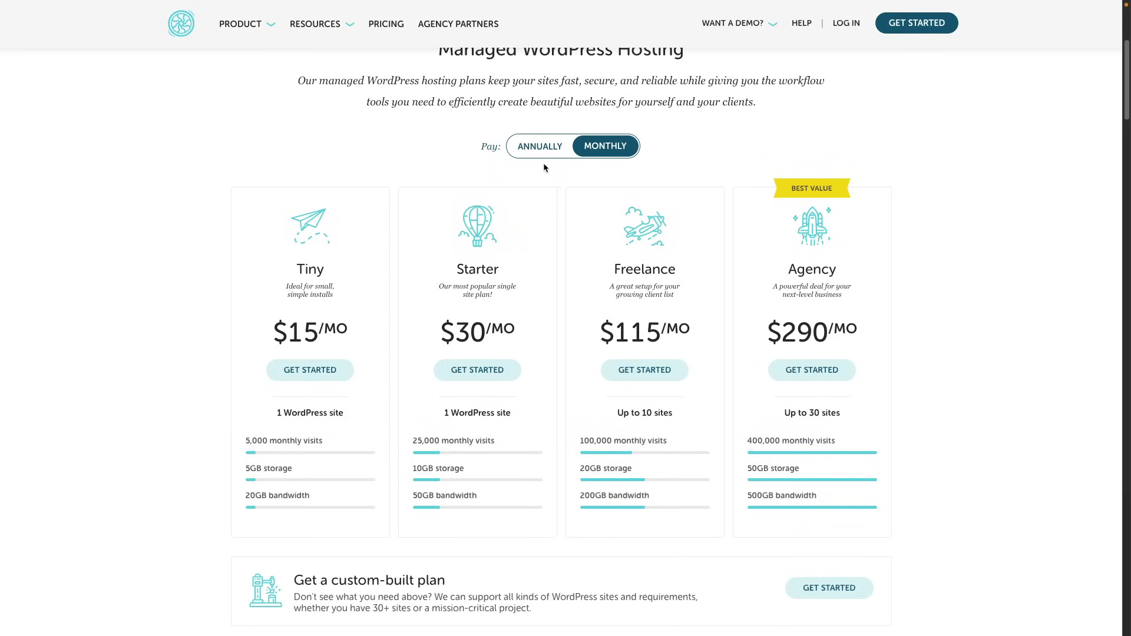
click(539, 145)
scroll(110, 357, down, 8)
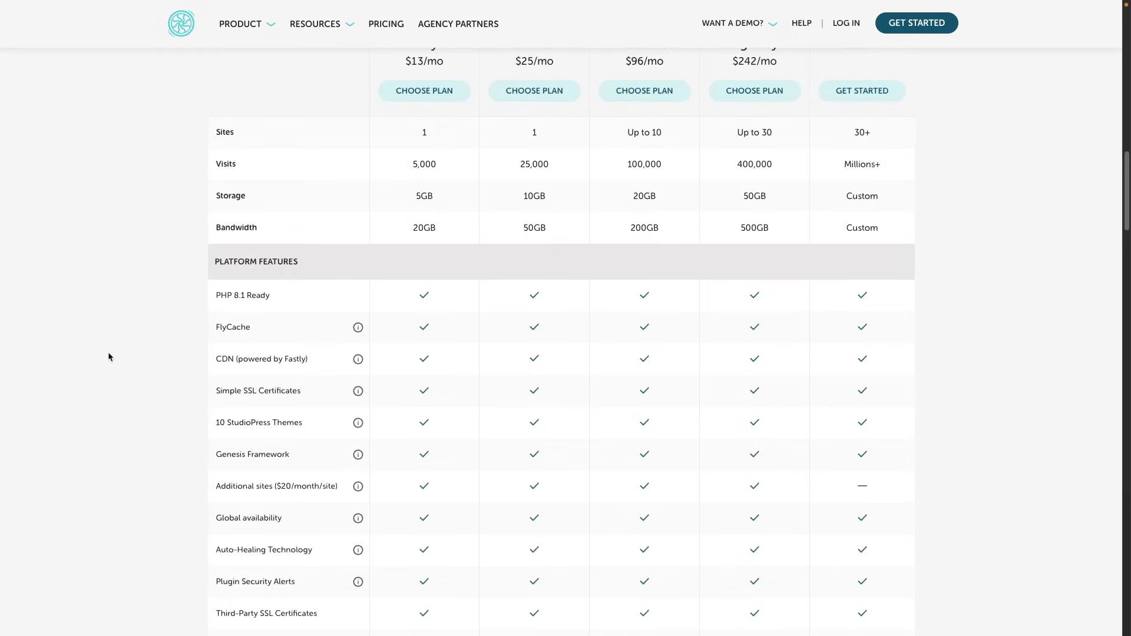
scroll(111, 357, down, 1)
scroll(109, 356, down, 1)
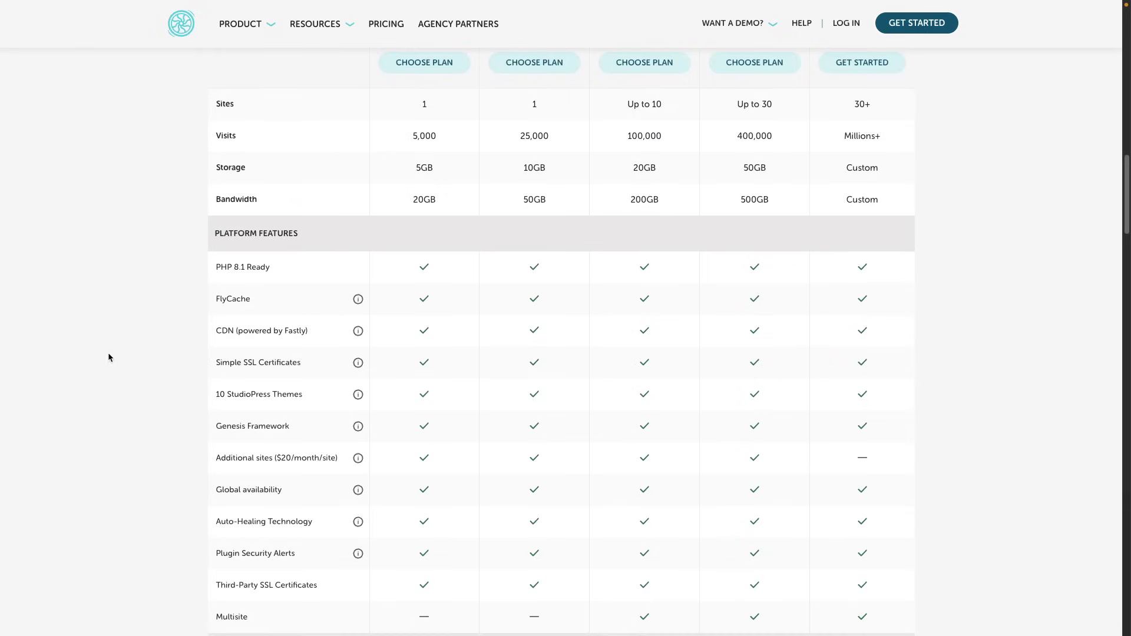
scroll(110, 357, down, 1)
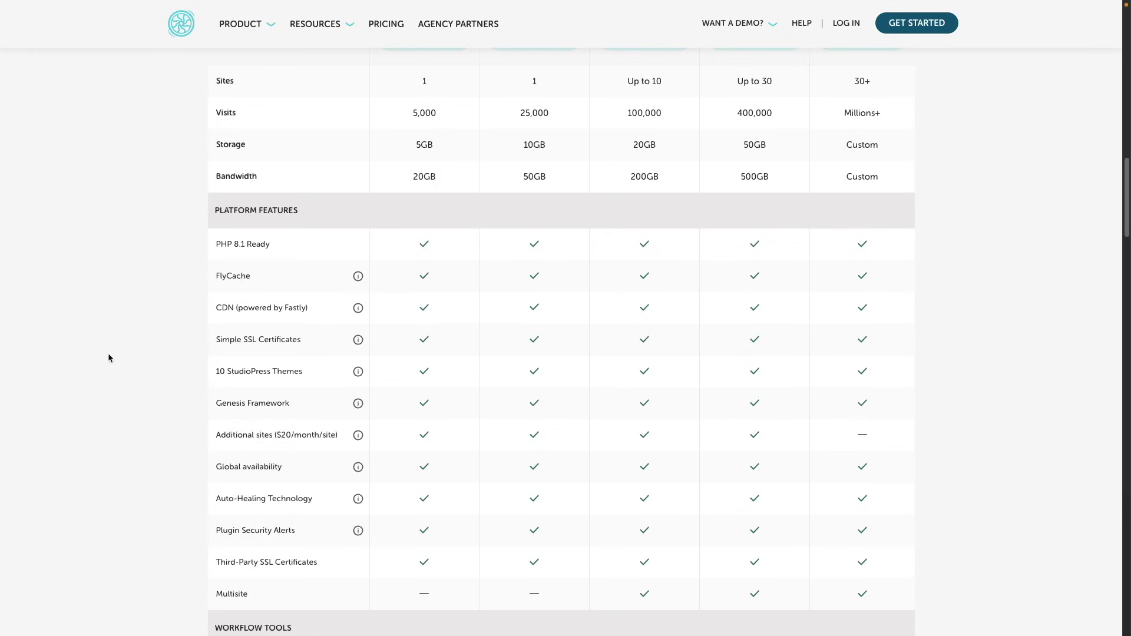
scroll(109, 358, down, 2)
scroll(109, 358, down, 2)
scroll(109, 358, down, 2)
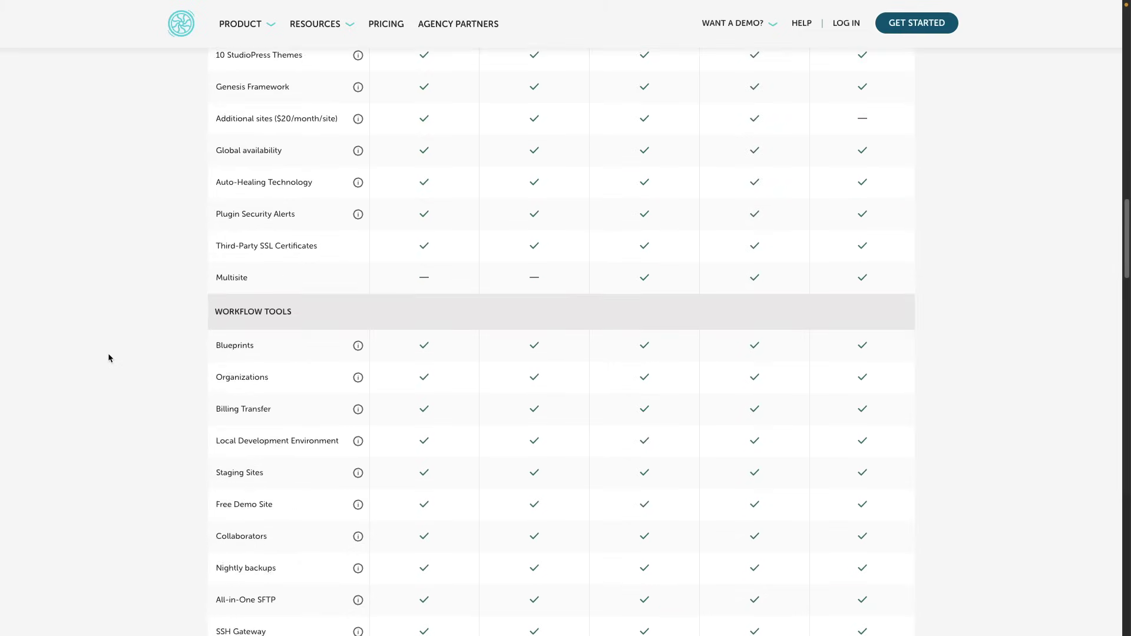
scroll(109, 358, down, 1)
scroll(109, 358, down, 2)
scroll(109, 357, down, 1)
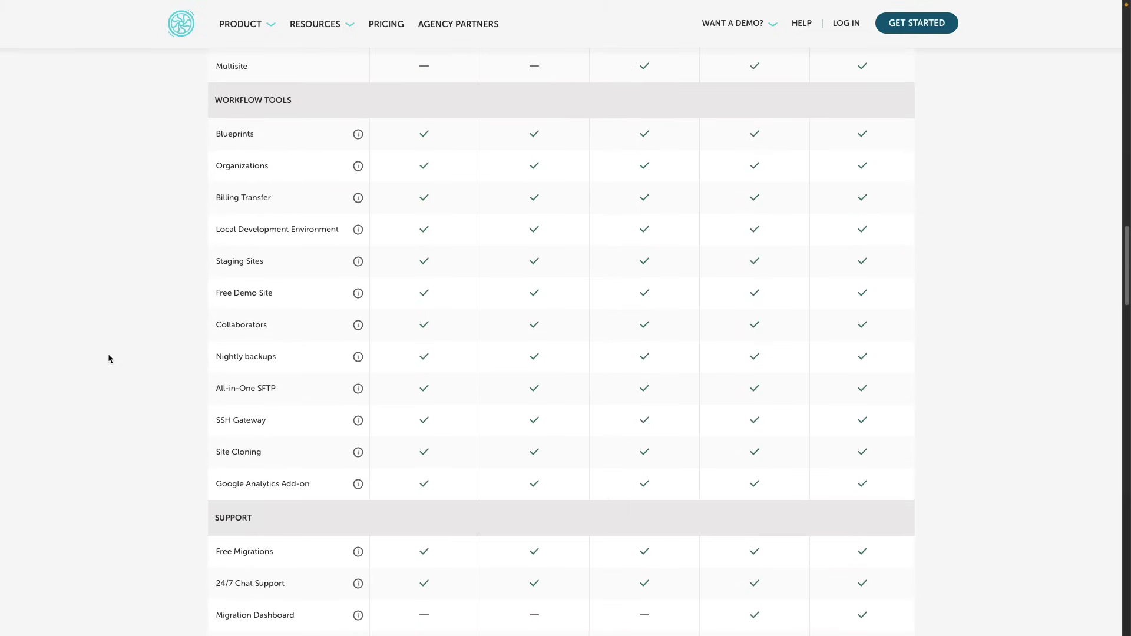
scroll(109, 358, down, 1)
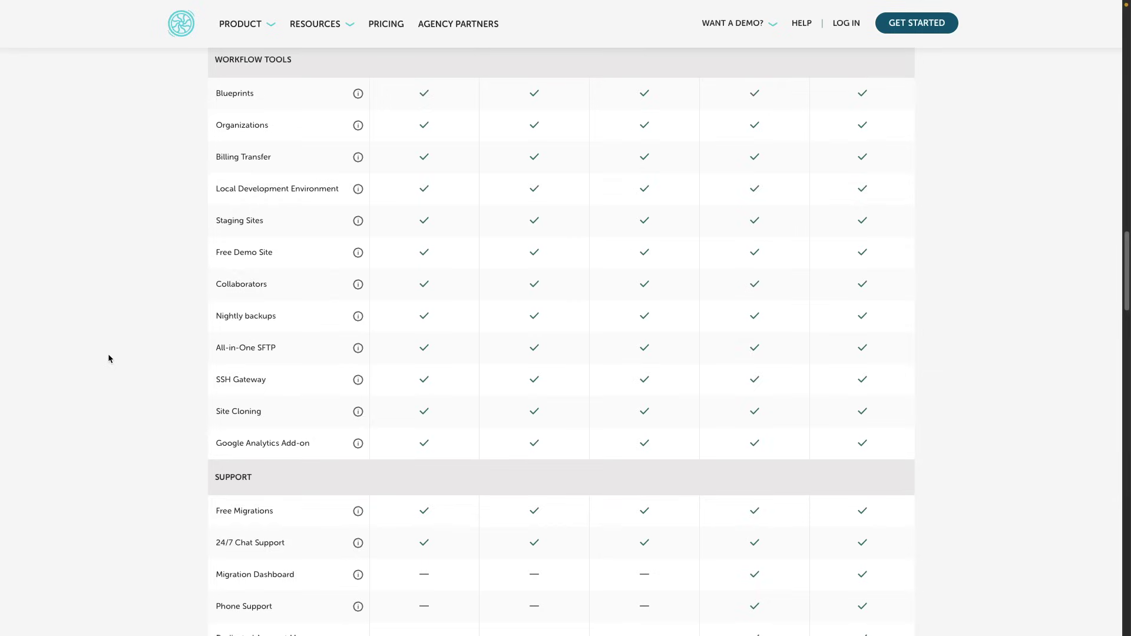
scroll(109, 358, down, 1)
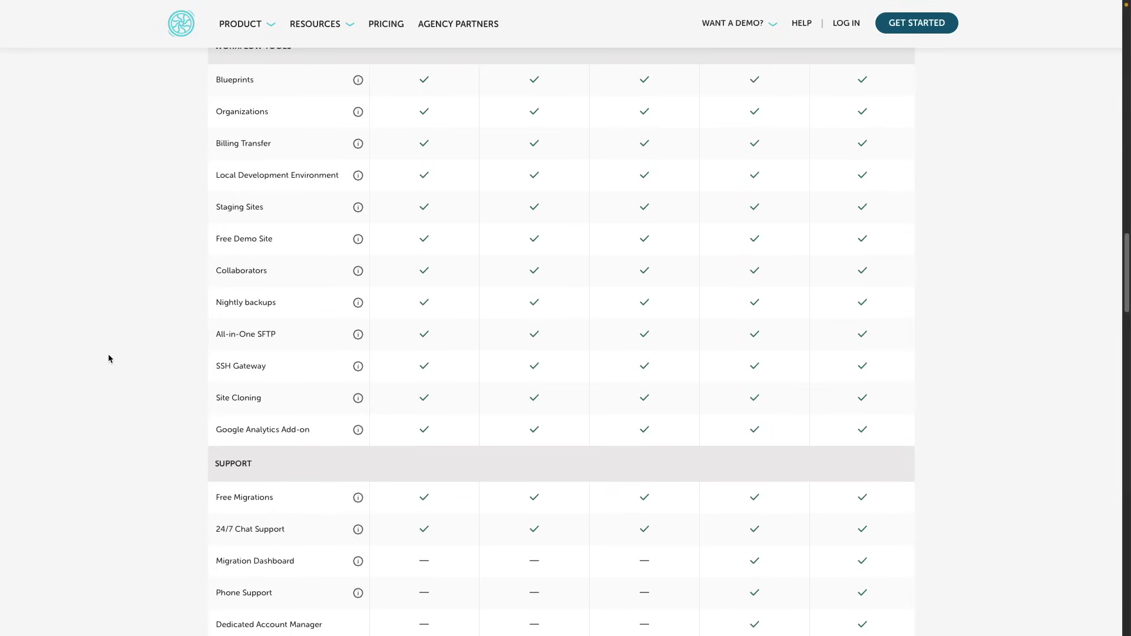
scroll(109, 358, down, 1)
scroll(109, 359, down, 1)
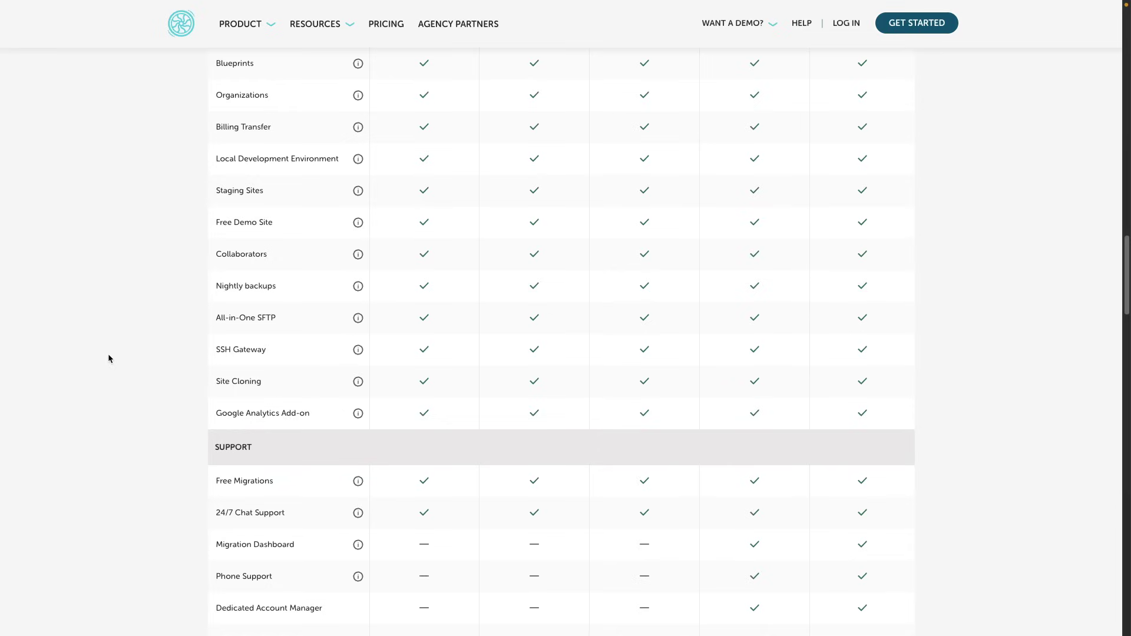
scroll(110, 358, down, 1)
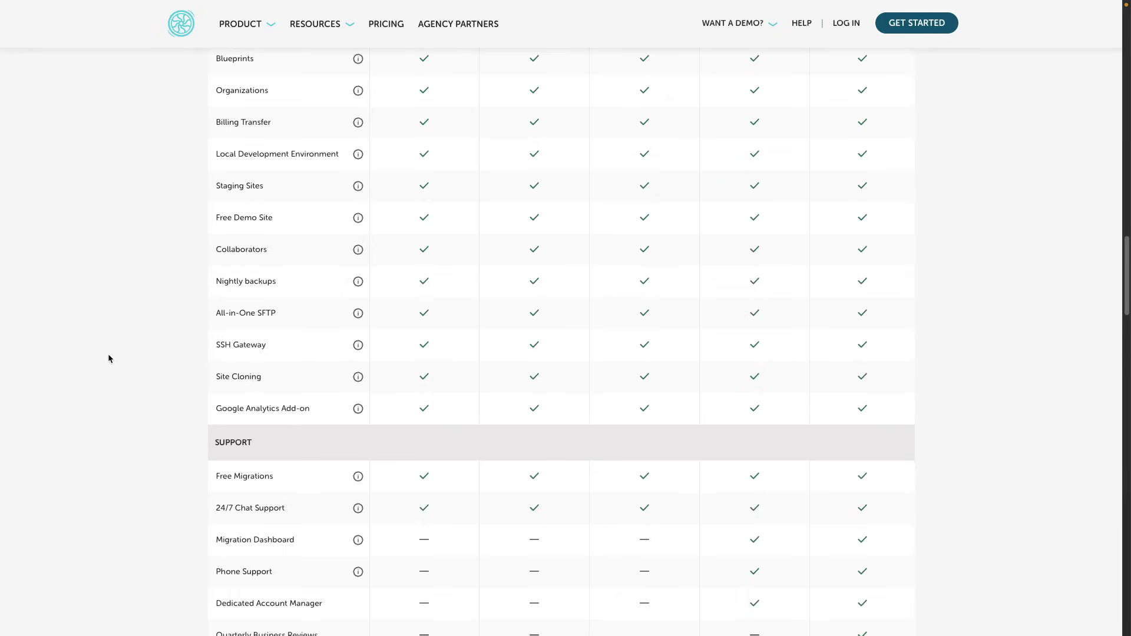
scroll(109, 358, down, 2)
scroll(109, 358, down, 2)
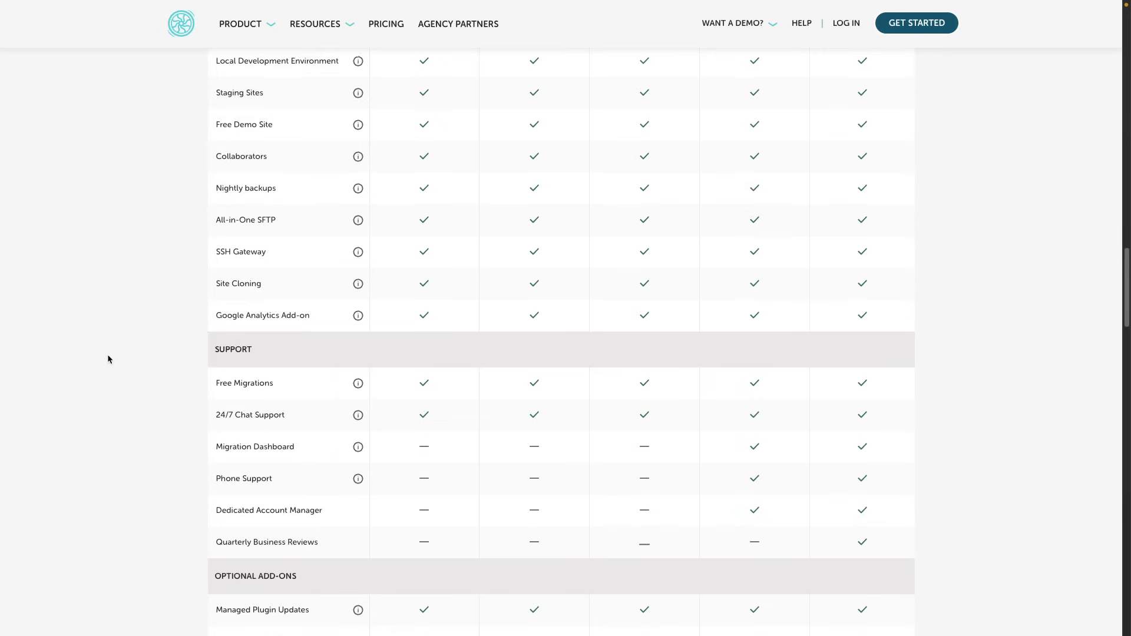
scroll(110, 358, down, 2)
scroll(109, 358, up, 5)
scroll(109, 358, up, 4)
scroll(109, 359, up, 4)
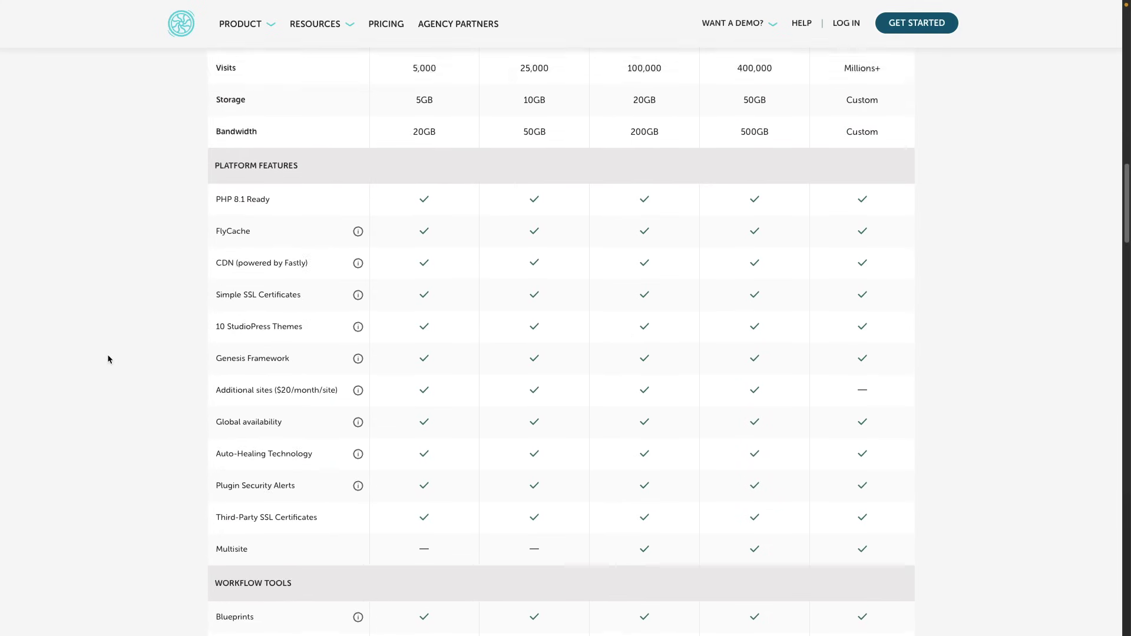
scroll(108, 359, up, 4)
scroll(108, 359, up, 5)
scroll(109, 359, up, 8)
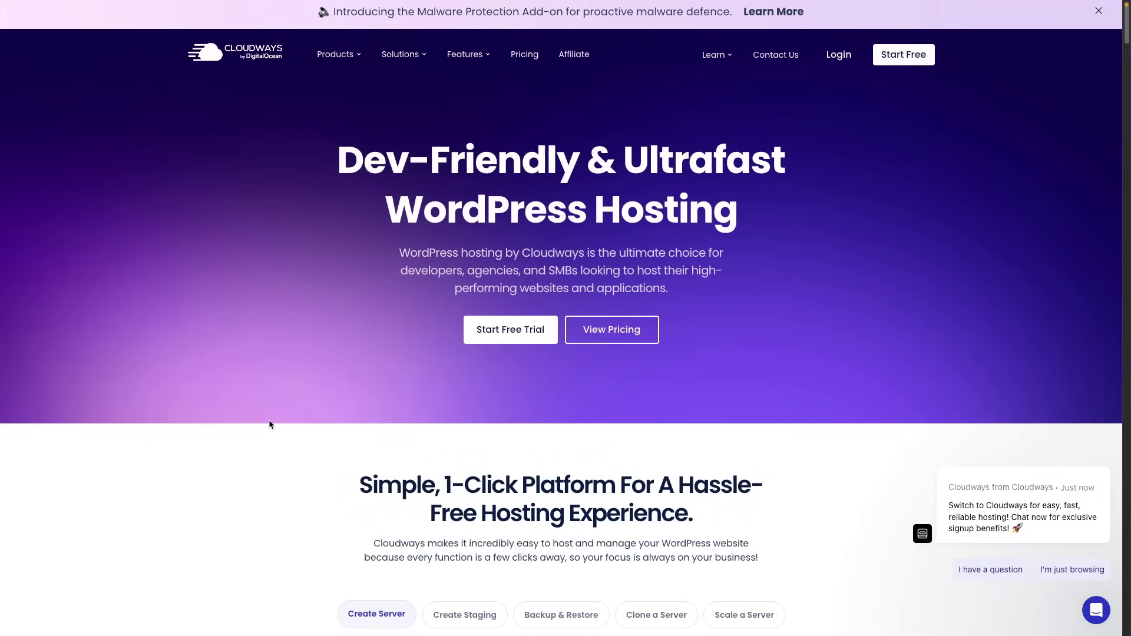
scroll(270, 424, down, 3)
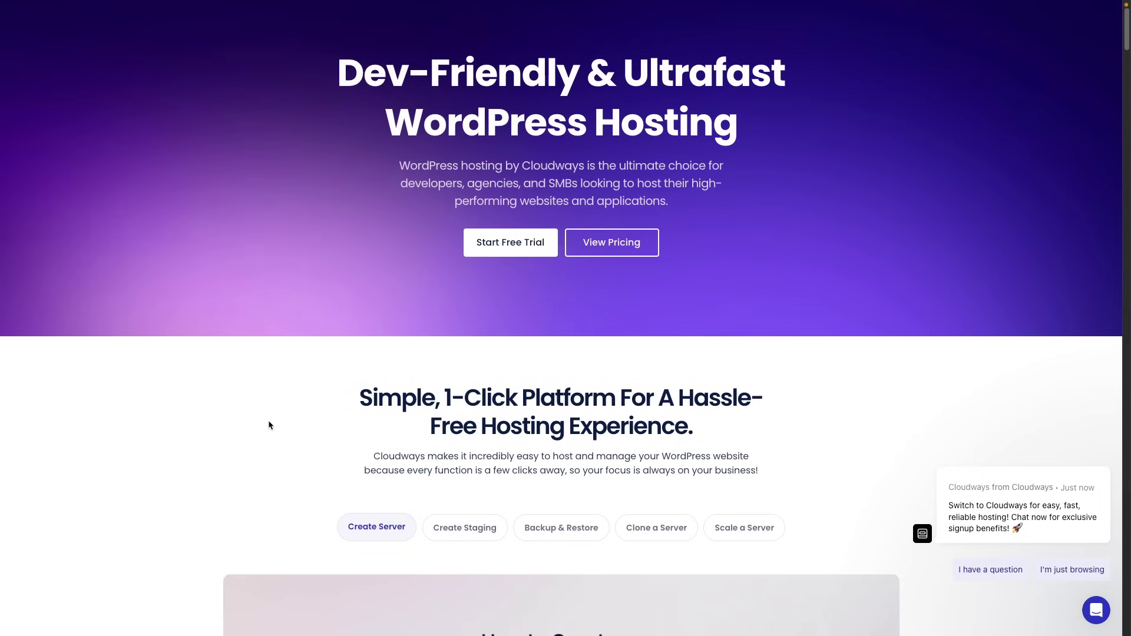
scroll(269, 425, down, 3)
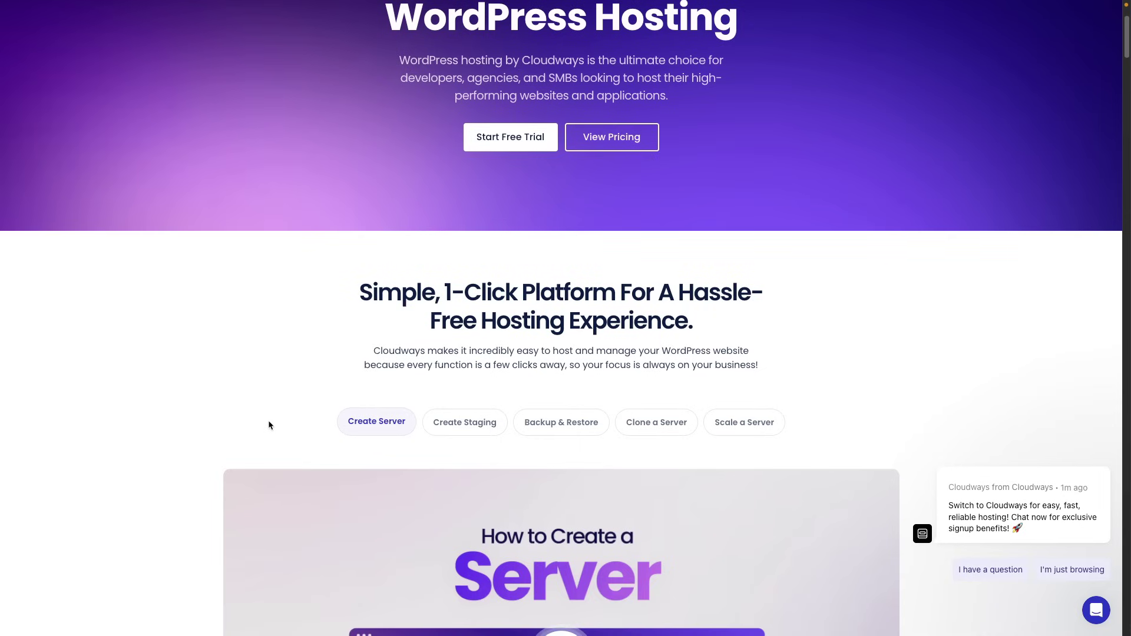
scroll(270, 424, down, 1)
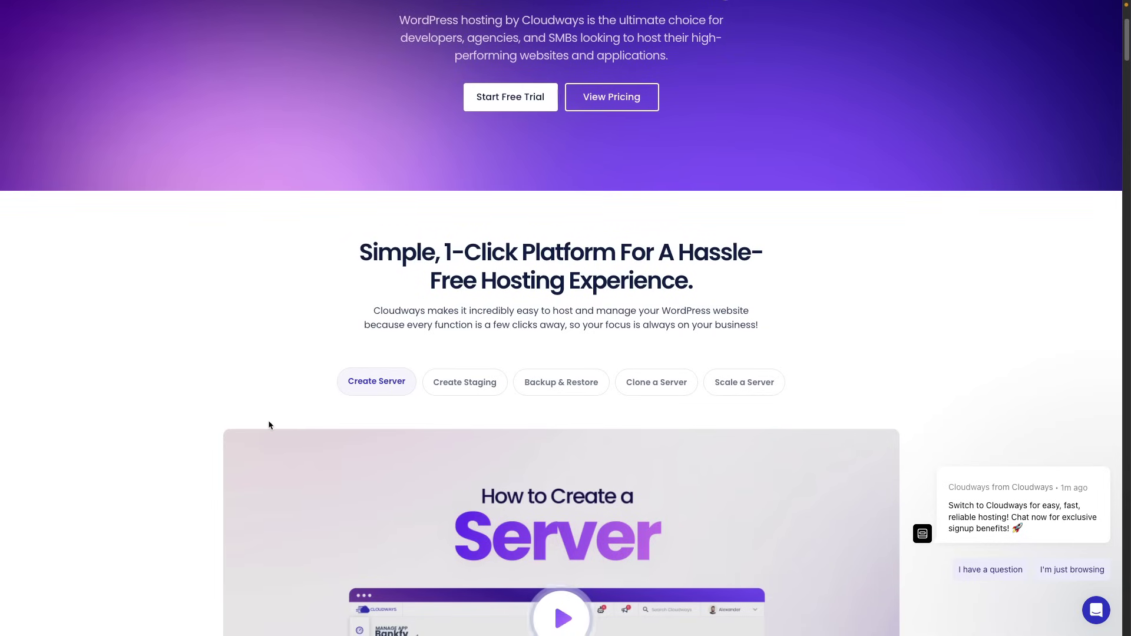
scroll(269, 425, down, 1)
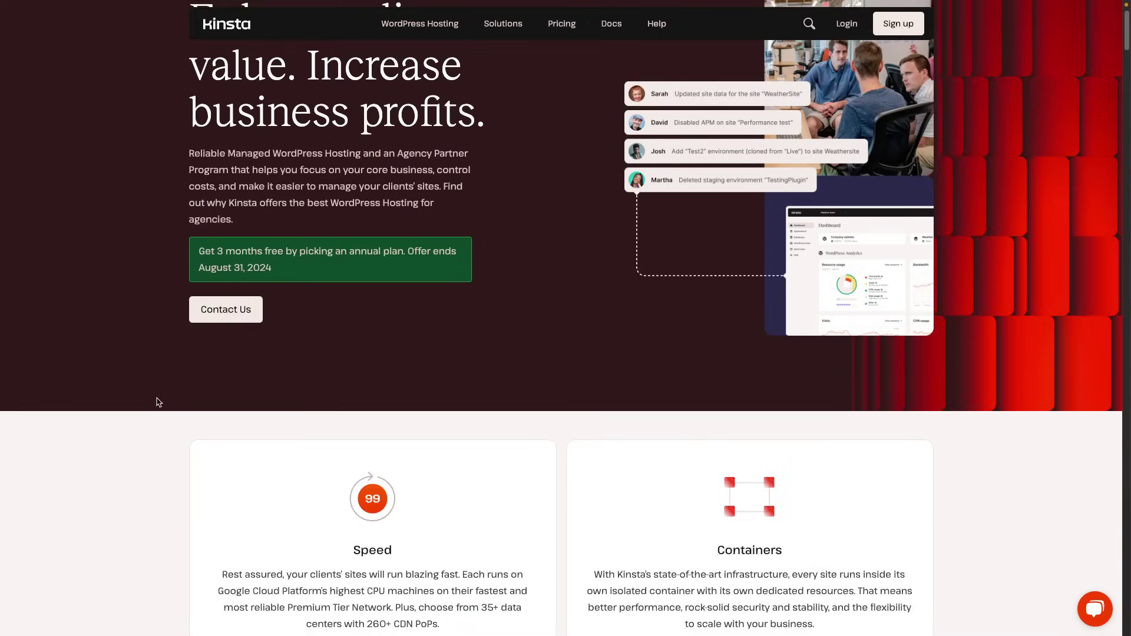
scroll(157, 403, up, 3)
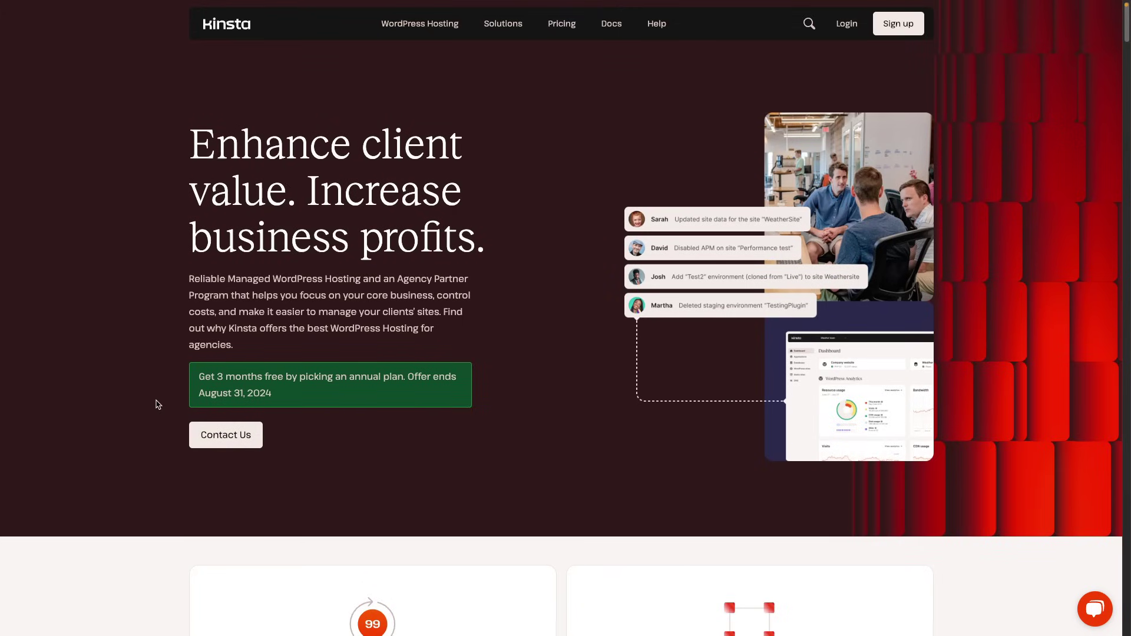
scroll(158, 404, down, 2)
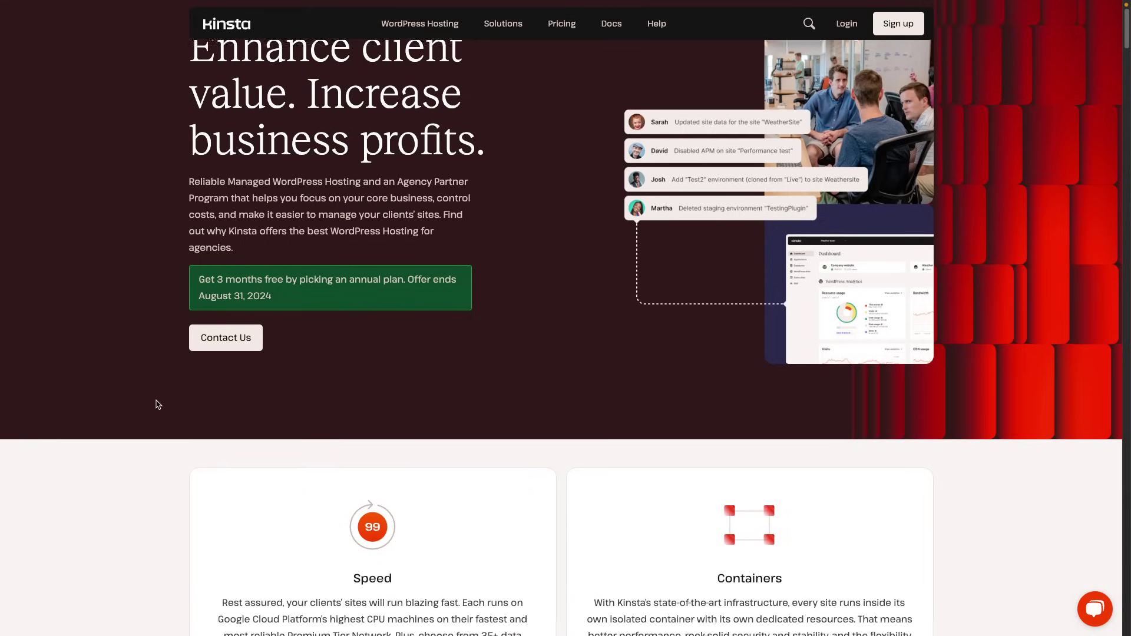
scroll(158, 404, down, 1)
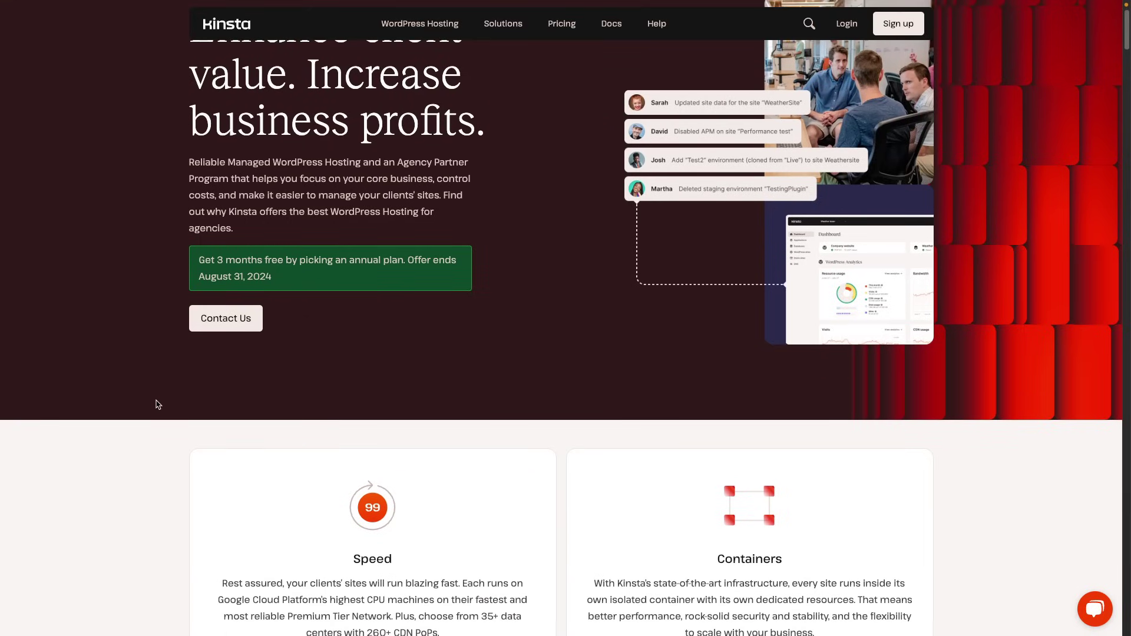
scroll(156, 404, down, 1)
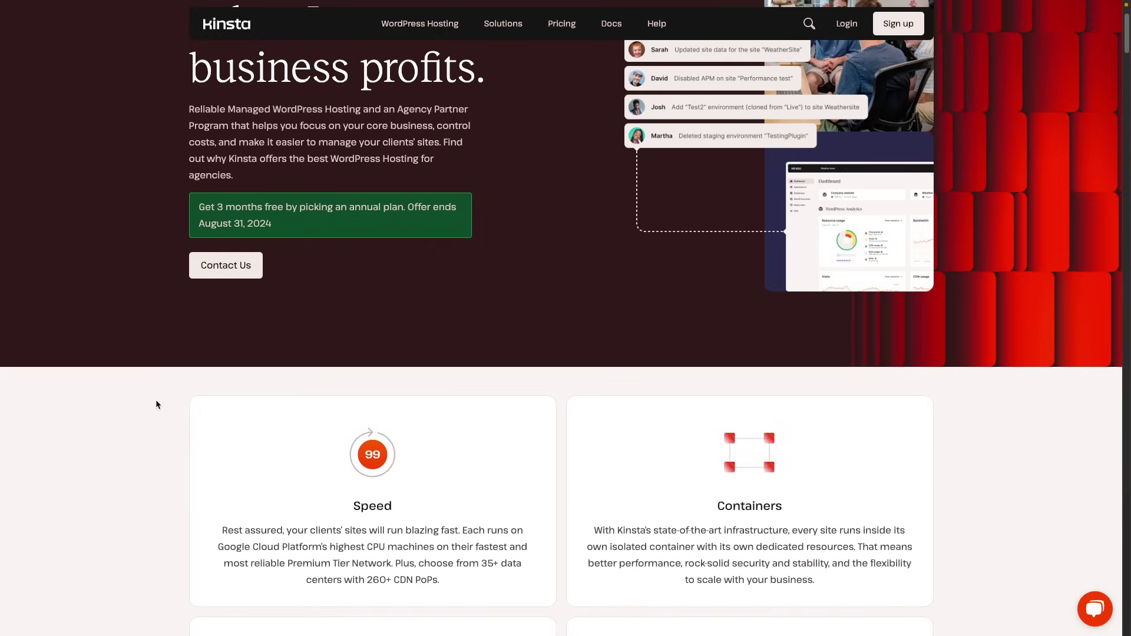
scroll(155, 399, down, 1)
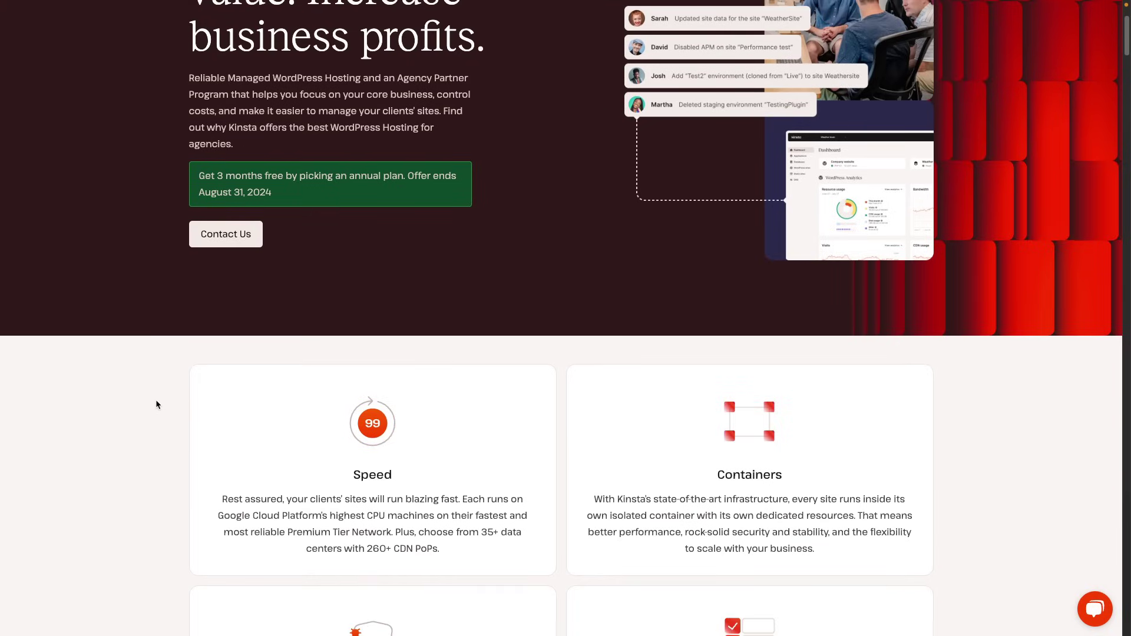
scroll(156, 400, down, 1)
scroll(156, 400, down, 2)
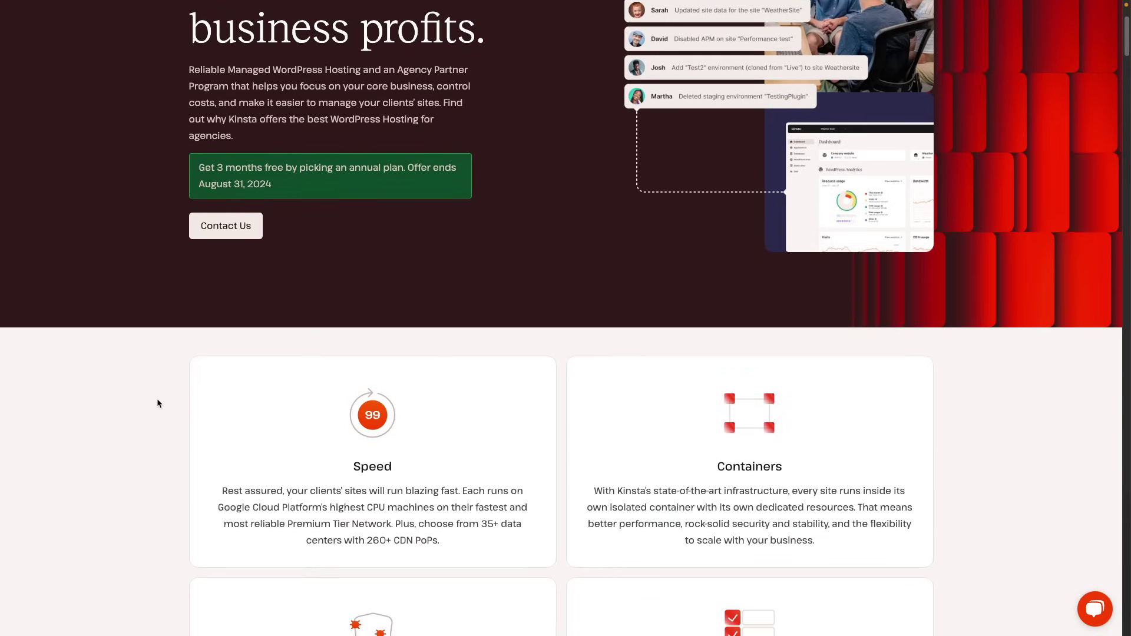
scroll(157, 399, down, 2)
scroll(156, 398, down, 2)
scroll(157, 398, down, 1)
scroll(156, 399, down, 1)
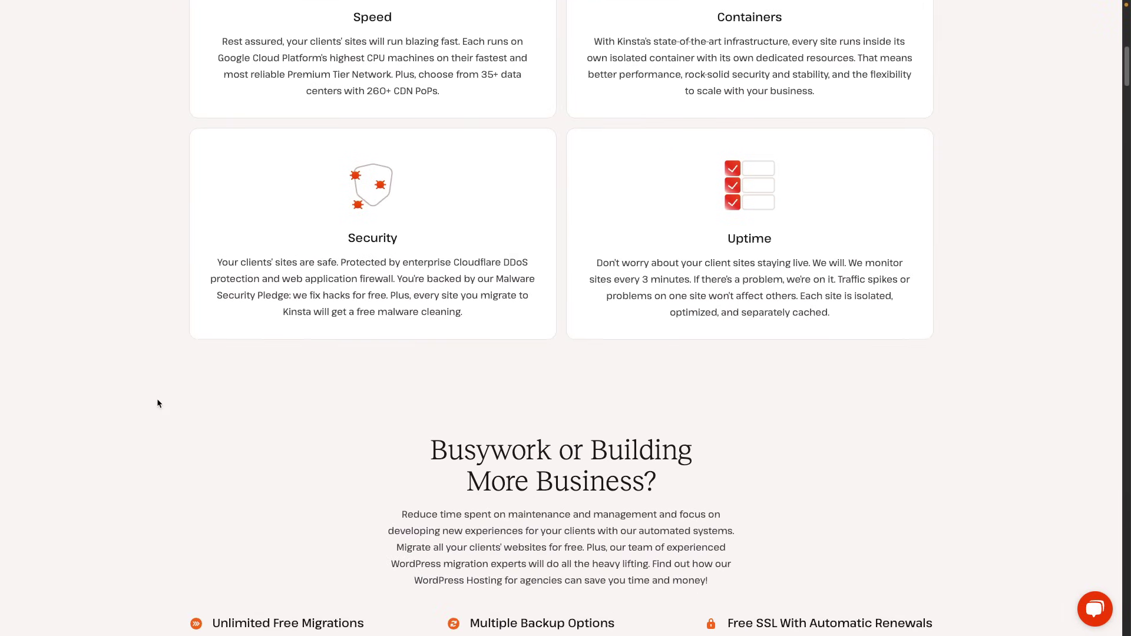
scroll(156, 399, down, 1)
scroll(156, 399, down, 1)
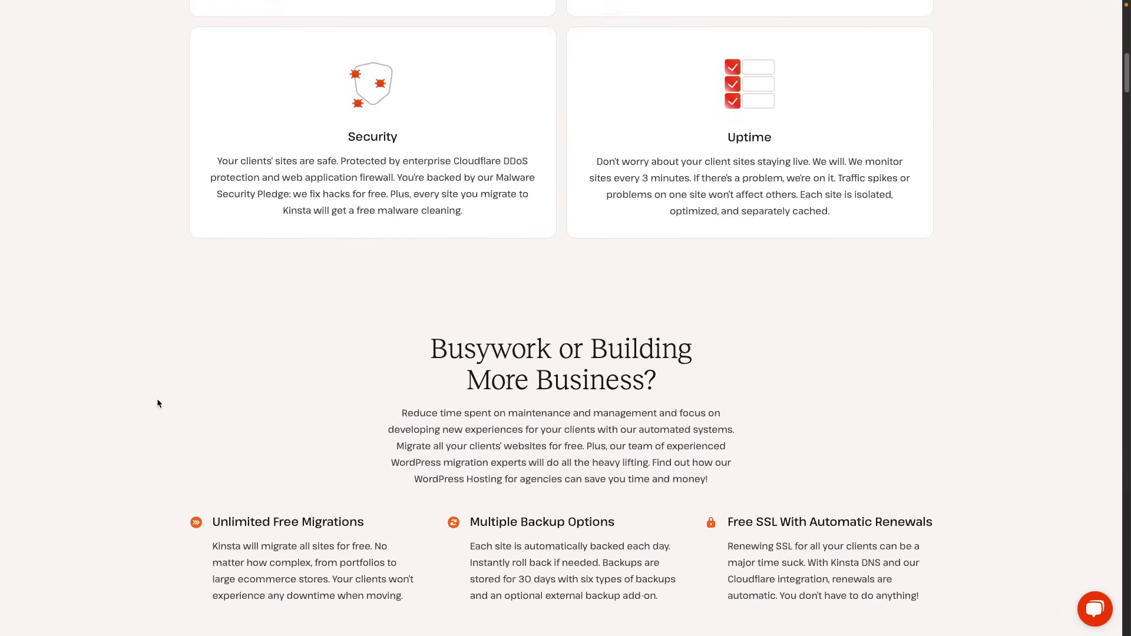
scroll(157, 398, down, 1)
scroll(157, 399, down, 2)
scroll(156, 398, down, 2)
scroll(156, 399, down, 2)
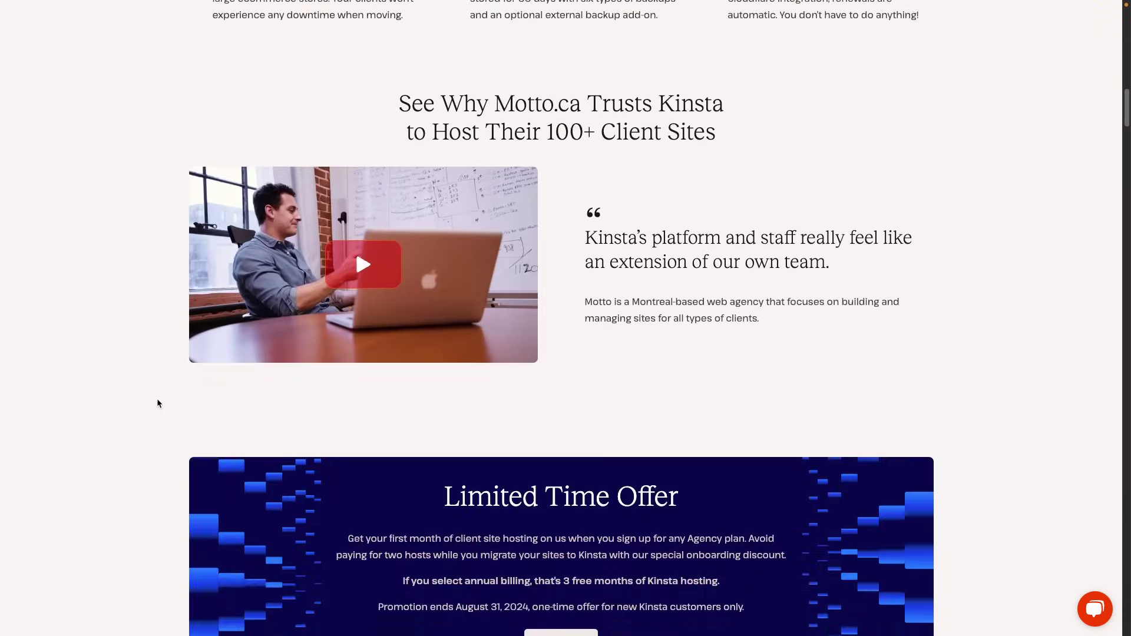
scroll(156, 398, down, 3)
scroll(156, 398, down, 3)
scroll(156, 398, down, 3)
scroll(157, 398, down, 3)
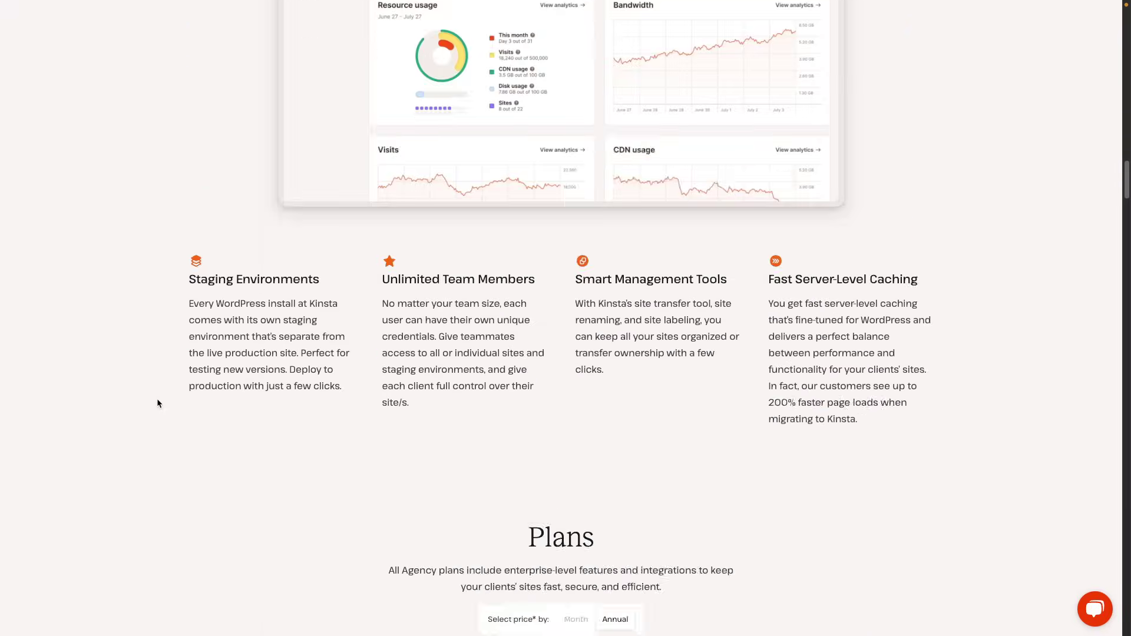
scroll(157, 398, down, 3)
scroll(157, 399, down, 2)
scroll(157, 398, down, 1)
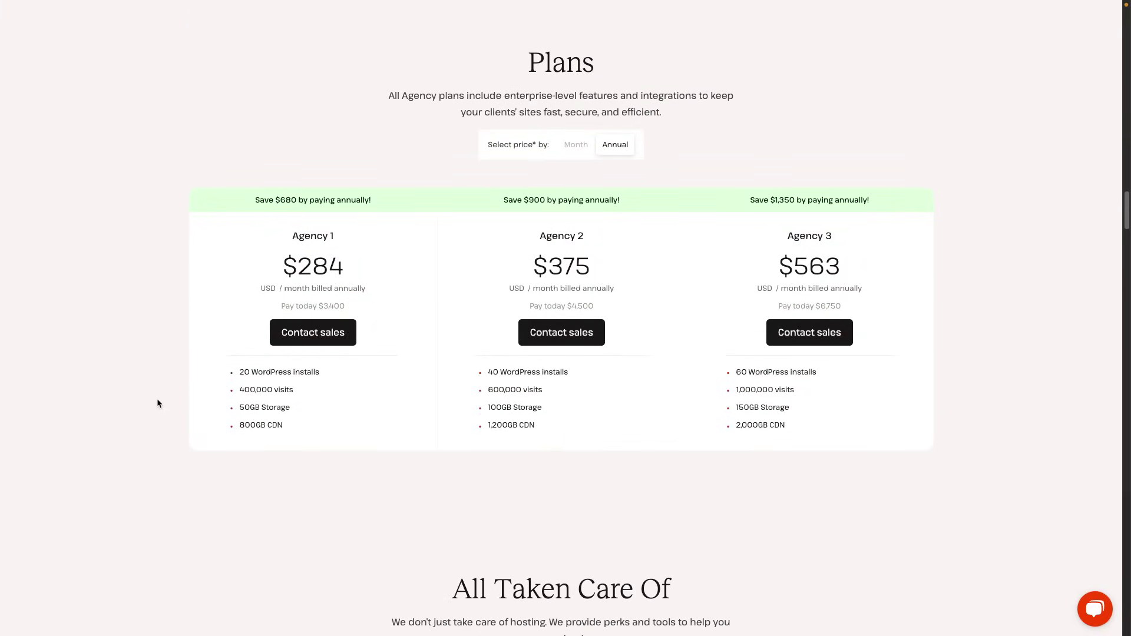
scroll(156, 399, down, 1)
scroll(156, 399, down, 2)
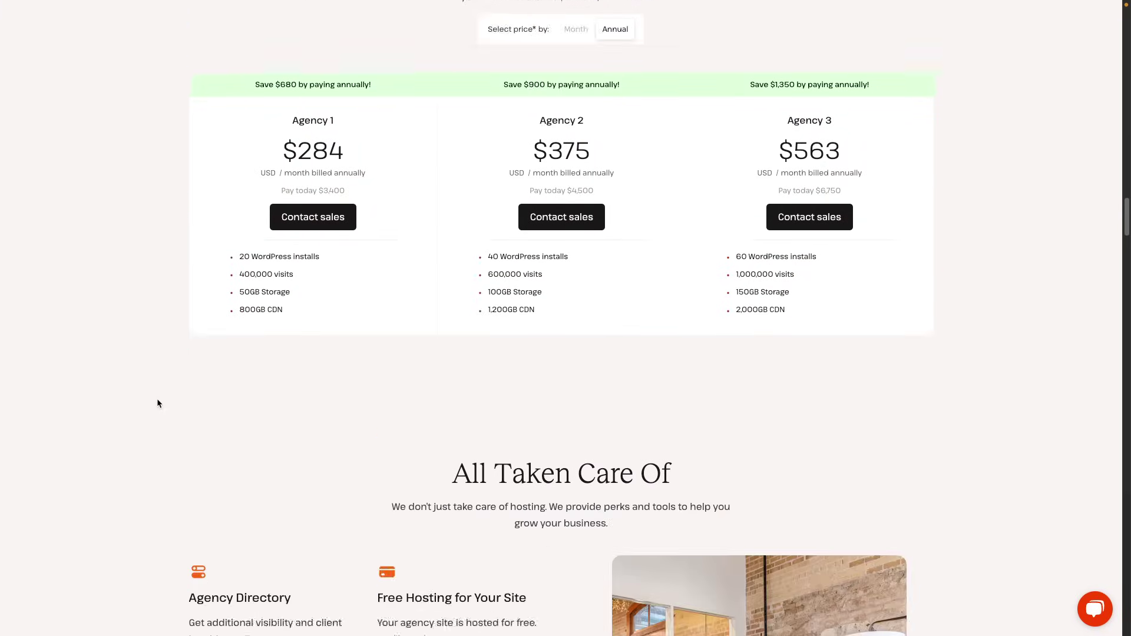
scroll(157, 399, down, 4)
scroll(156, 398, down, 2)
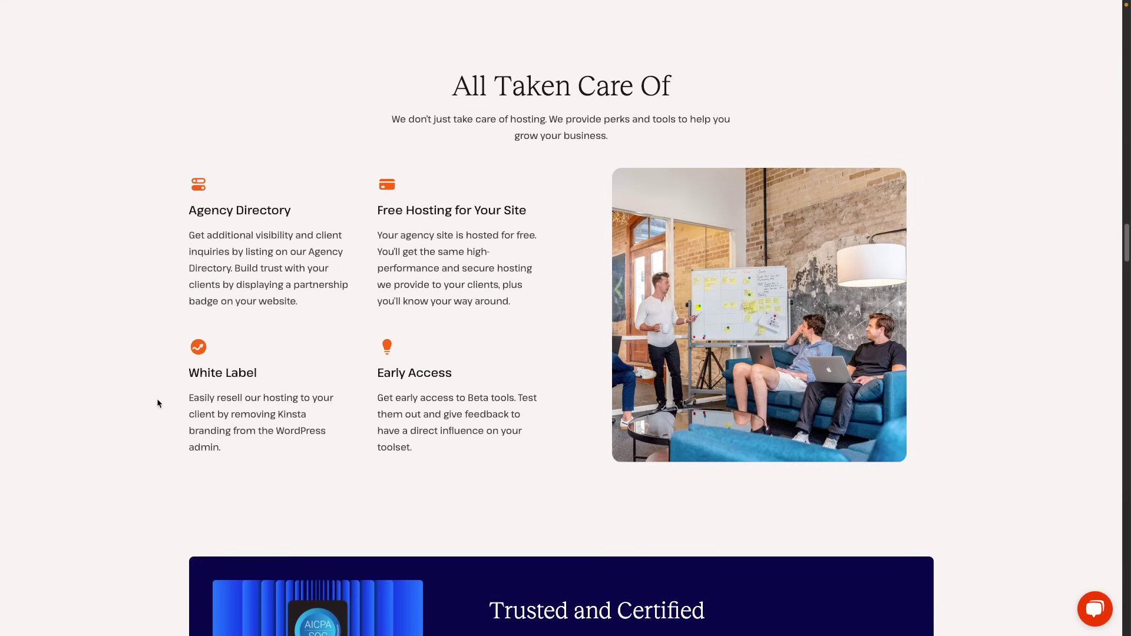
scroll(156, 399, down, 1)
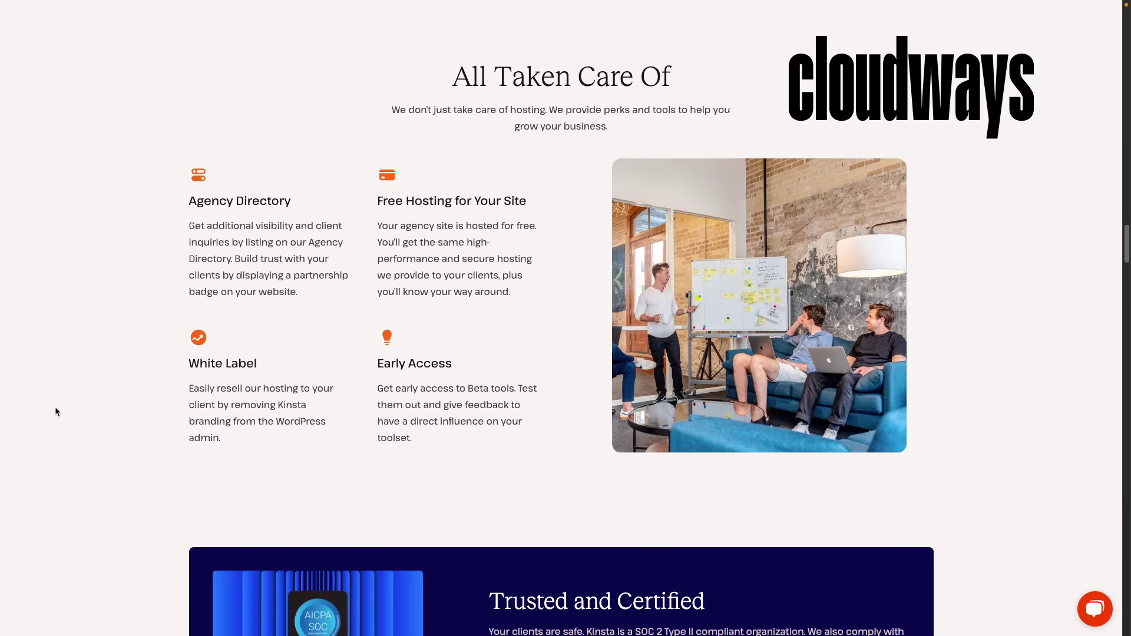
Bring up Cloudways' DigitalOcean server plans priced $14–$170 monthly
click(36, 429)
scroll(178, 379, down, 1)
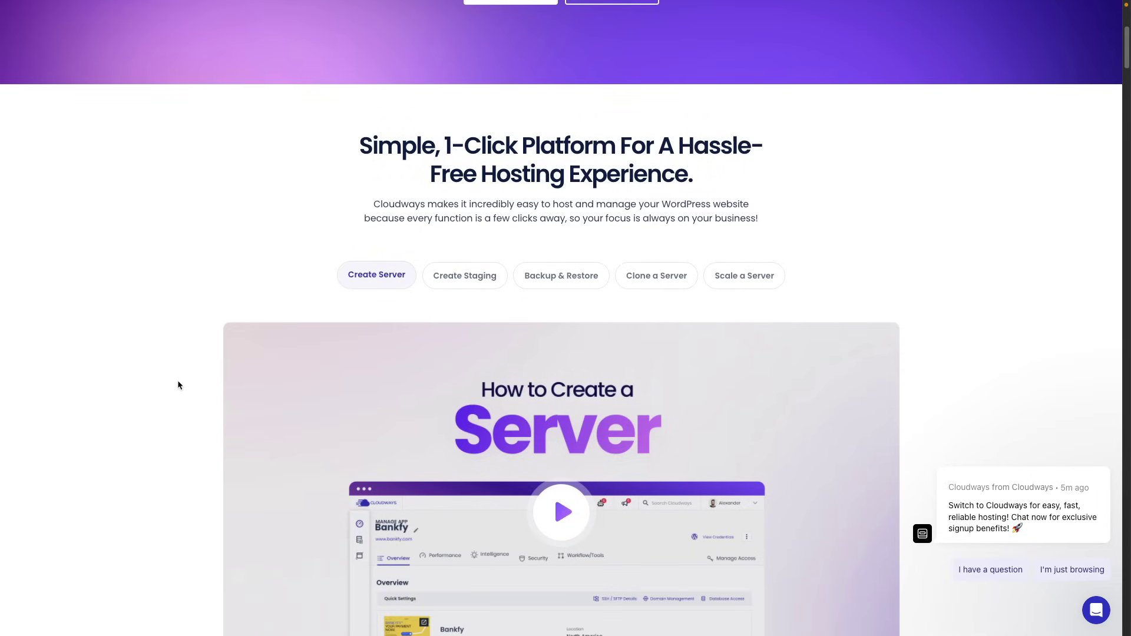
scroll(178, 380, up, 1)
scroll(177, 379, up, 5)
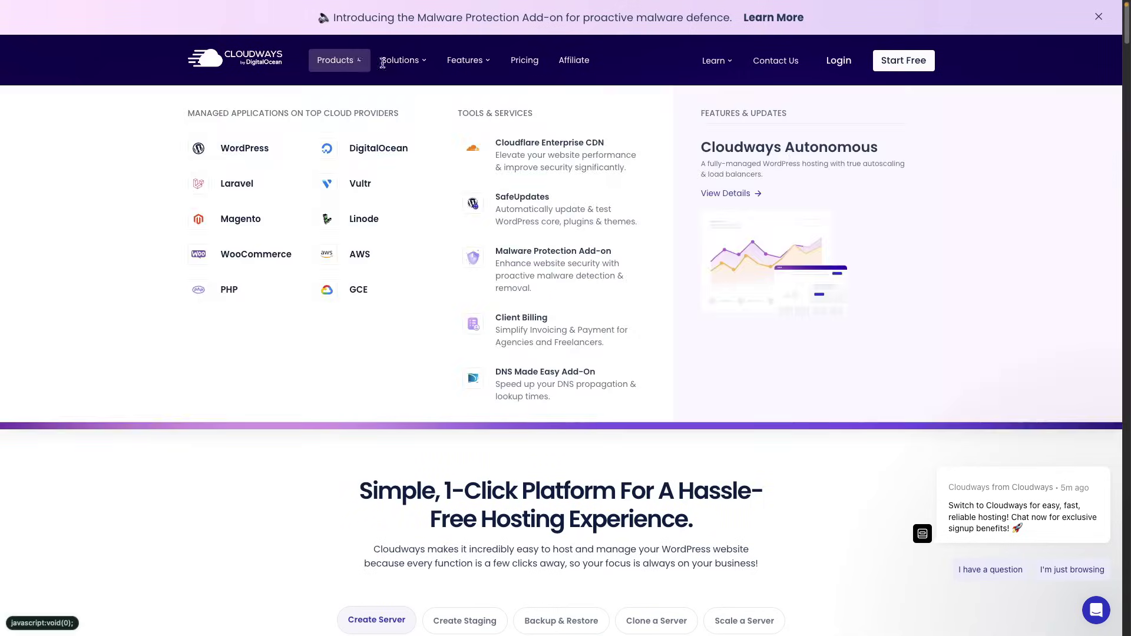
click(523, 60)
scroll(1002, 411, down, 3)
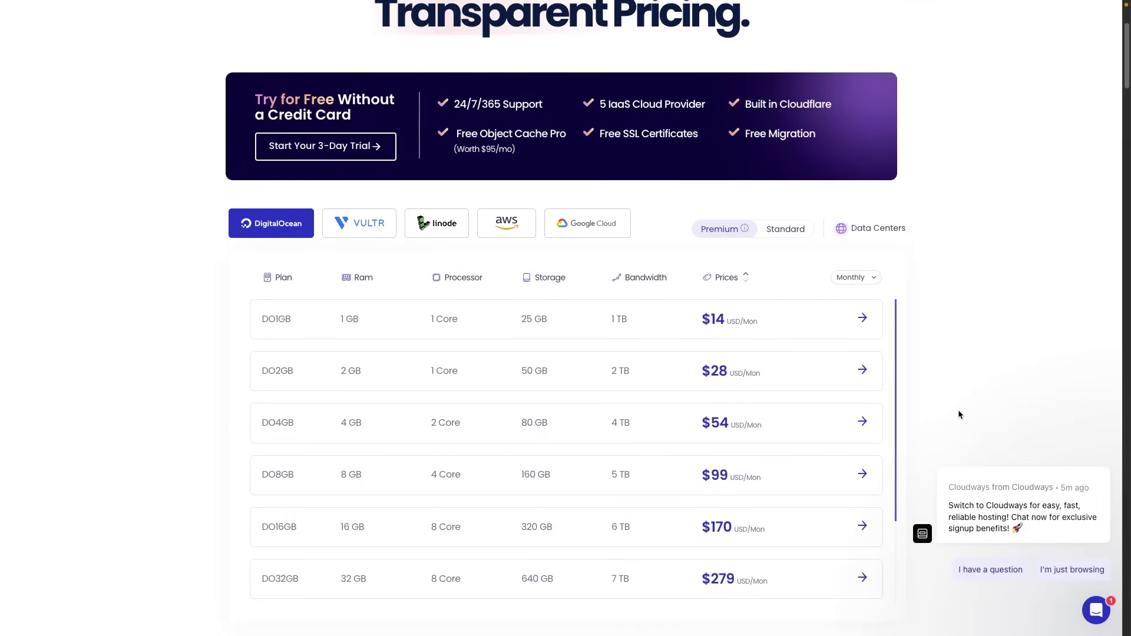
scroll(958, 409, down, 1)
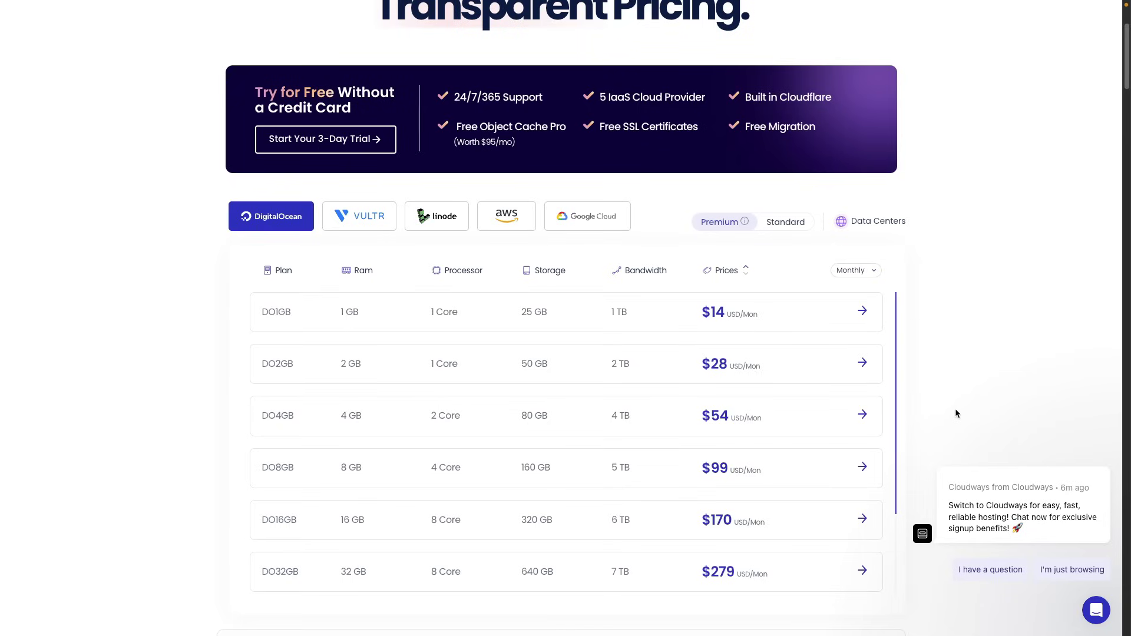
scroll(955, 409, down, 2)
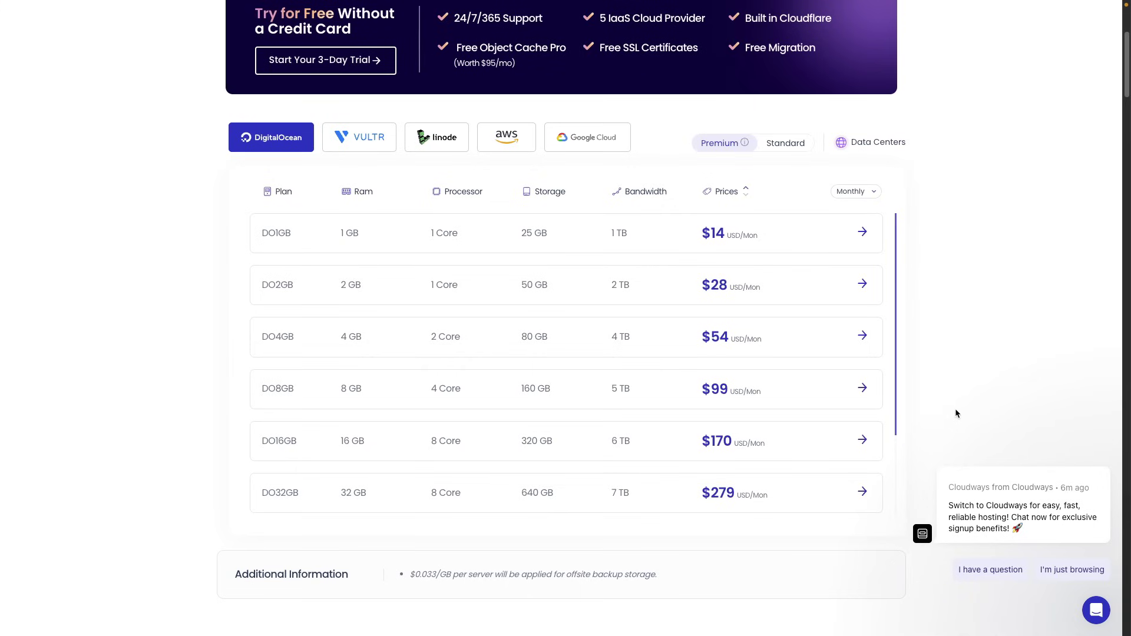
scroll(955, 409, down, 1)
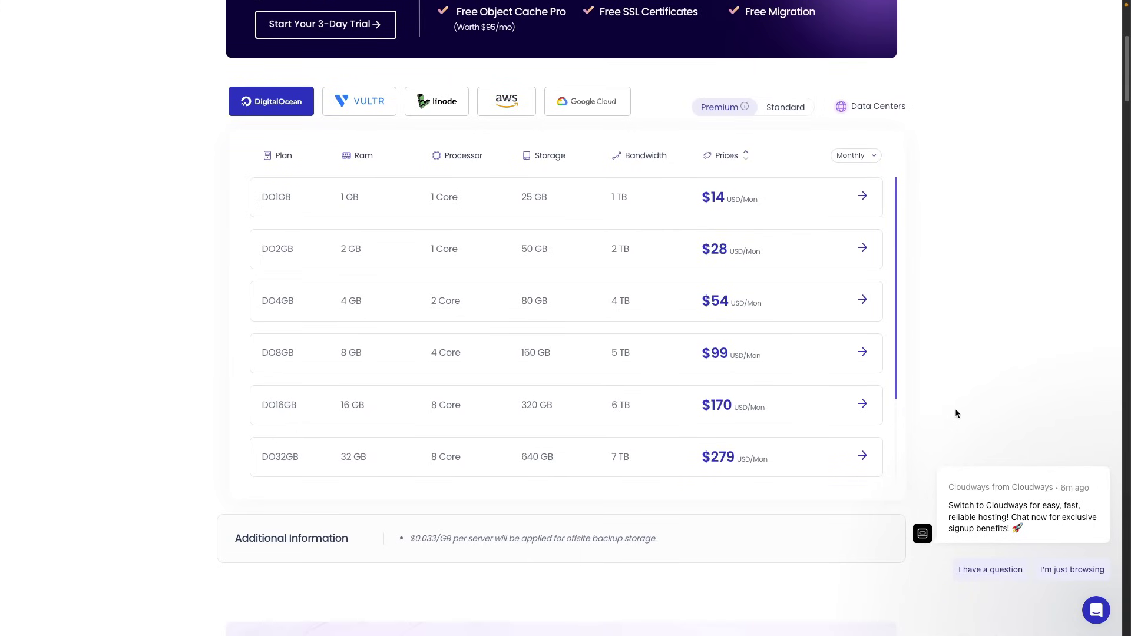
scroll(955, 409, up, 3)
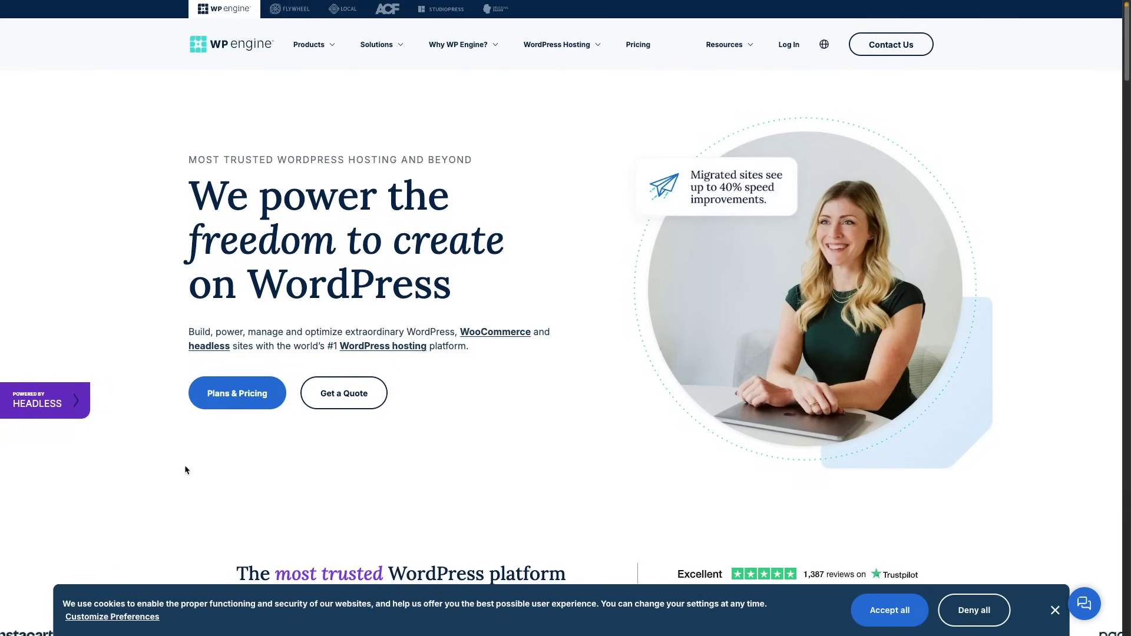
View WP Engine's Essential, Core and Enterprise prices, accept cookies, then return to Cloudways pricing
click(237, 394)
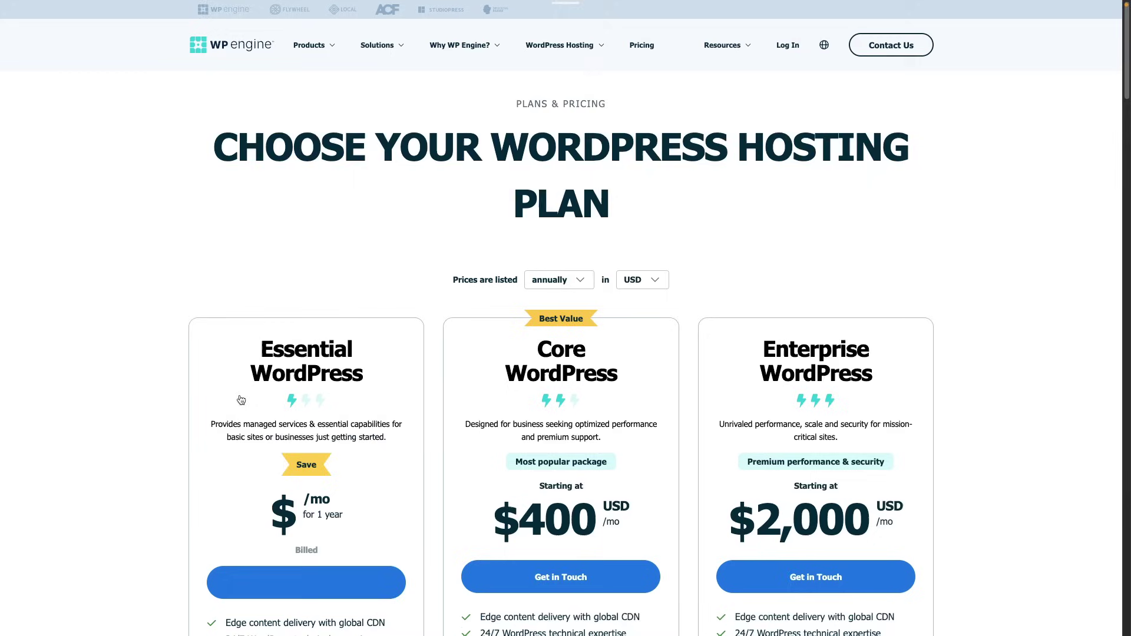
scroll(169, 432, down, 1)
scroll(169, 432, down, 1)
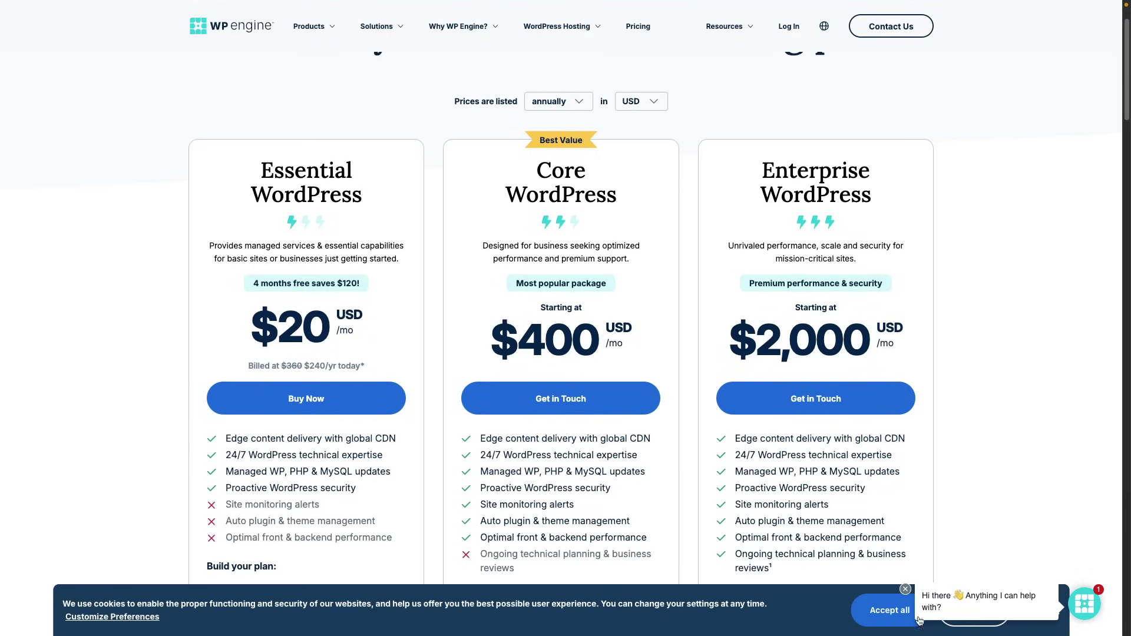
click(892, 610)
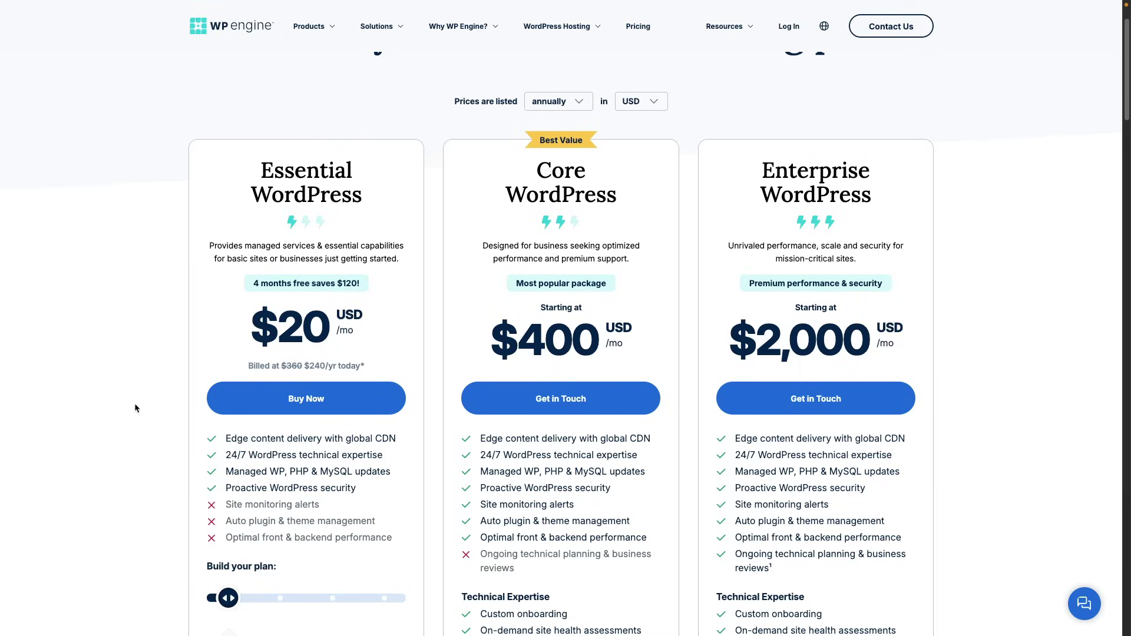
click(50, 447)
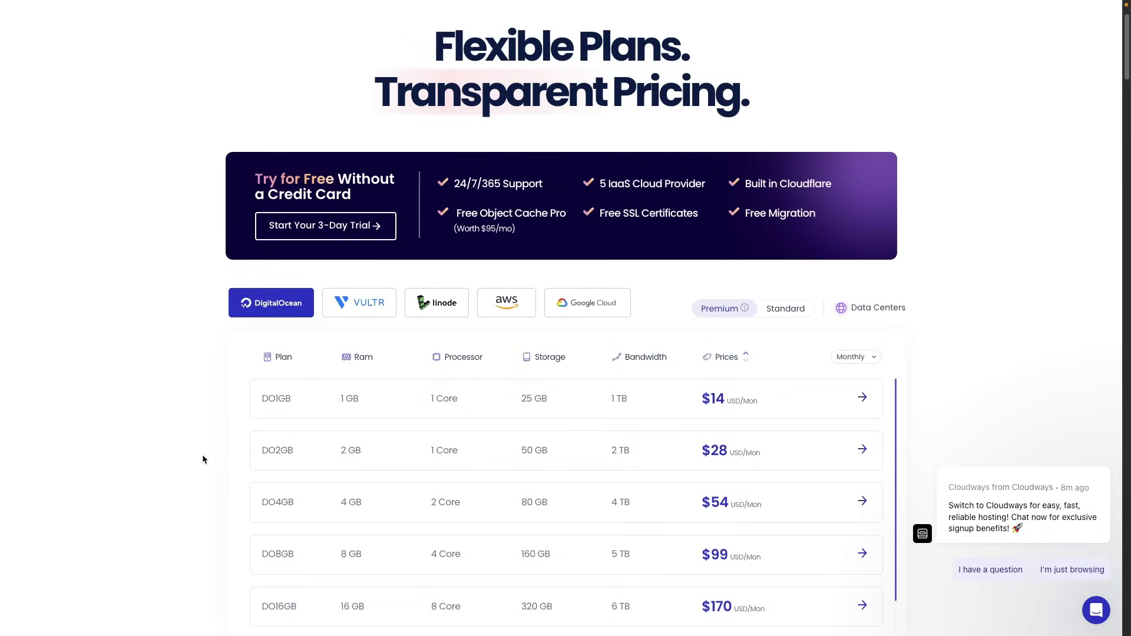
scroll(203, 454, down, 3)
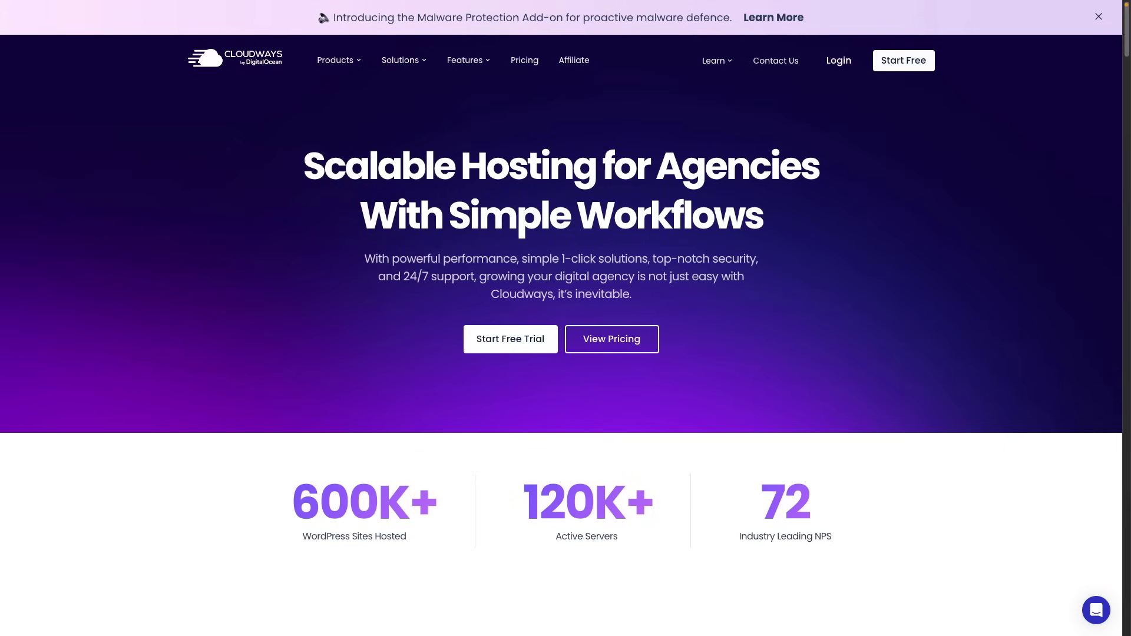
scroll(167, 442, down, 2)
scroll(167, 443, down, 2)
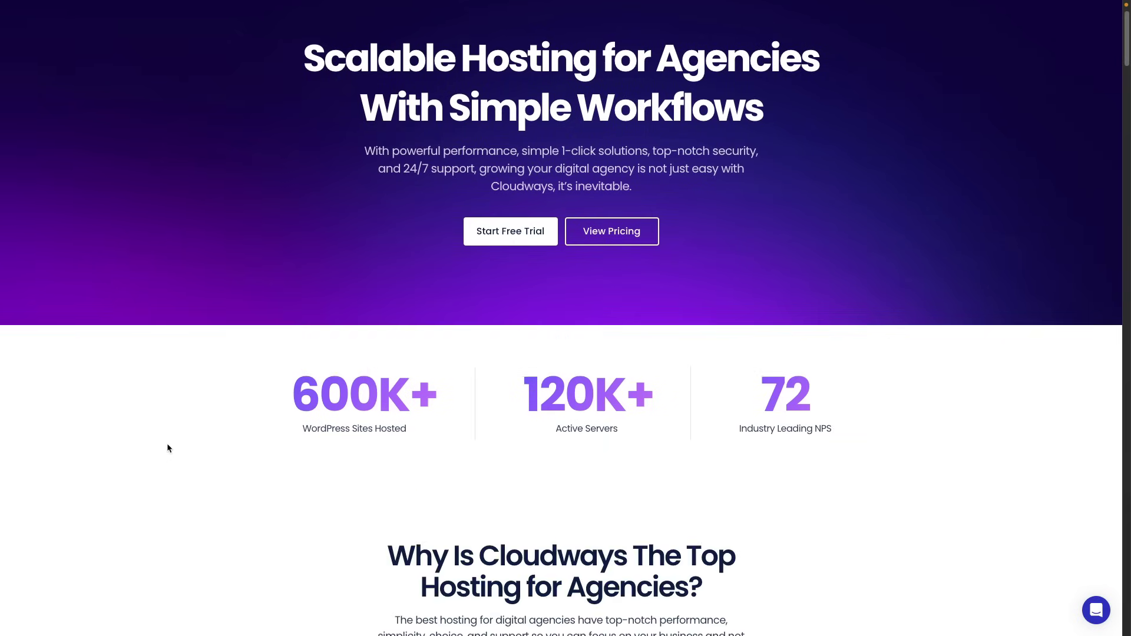
scroll(167, 443, down, 4)
scroll(167, 443, down, 2)
scroll(167, 443, down, 2)
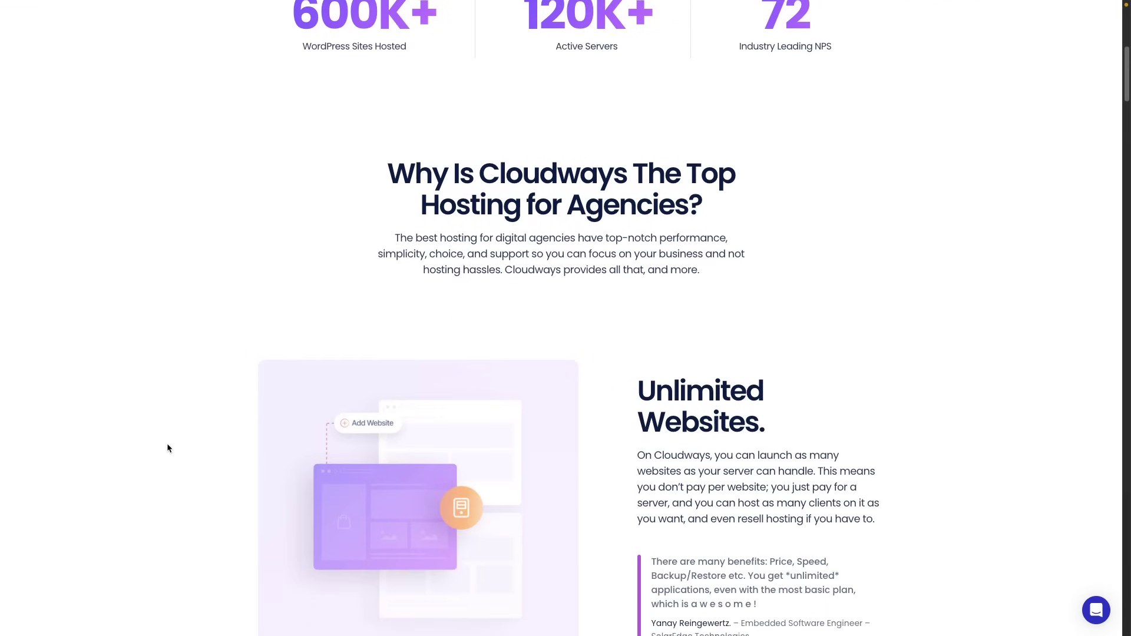
scroll(167, 443, down, 3)
scroll(167, 442, down, 8)
scroll(167, 448, down, 6)
scroll(167, 447, down, 1)
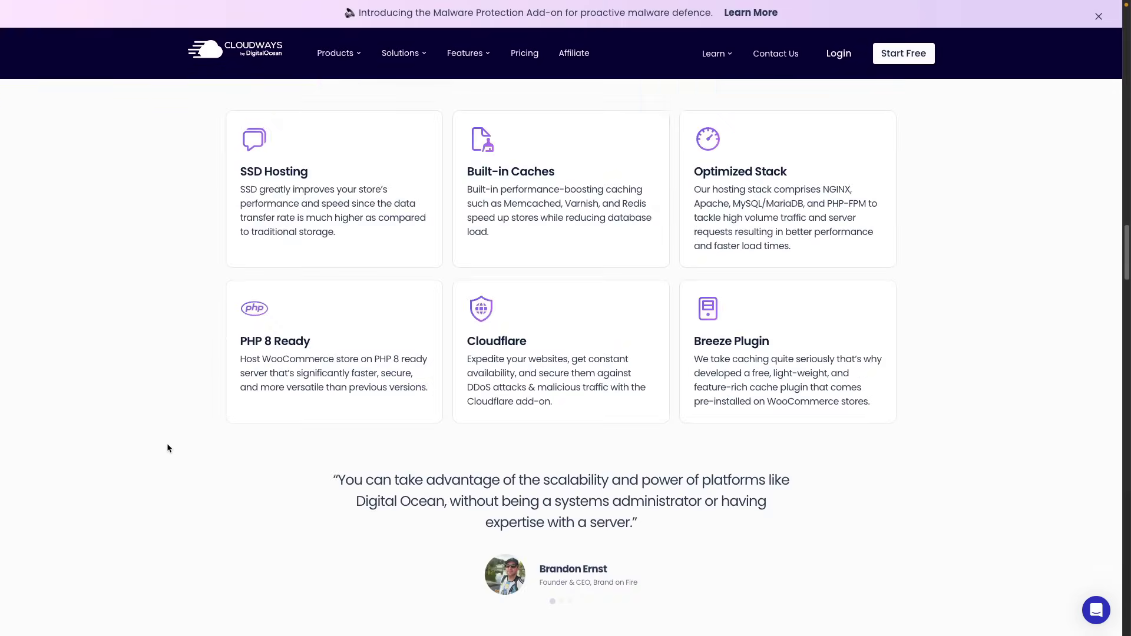
scroll(167, 449, down, 1)
scroll(167, 448, down, 2)
scroll(166, 448, down, 3)
scroll(167, 448, down, 5)
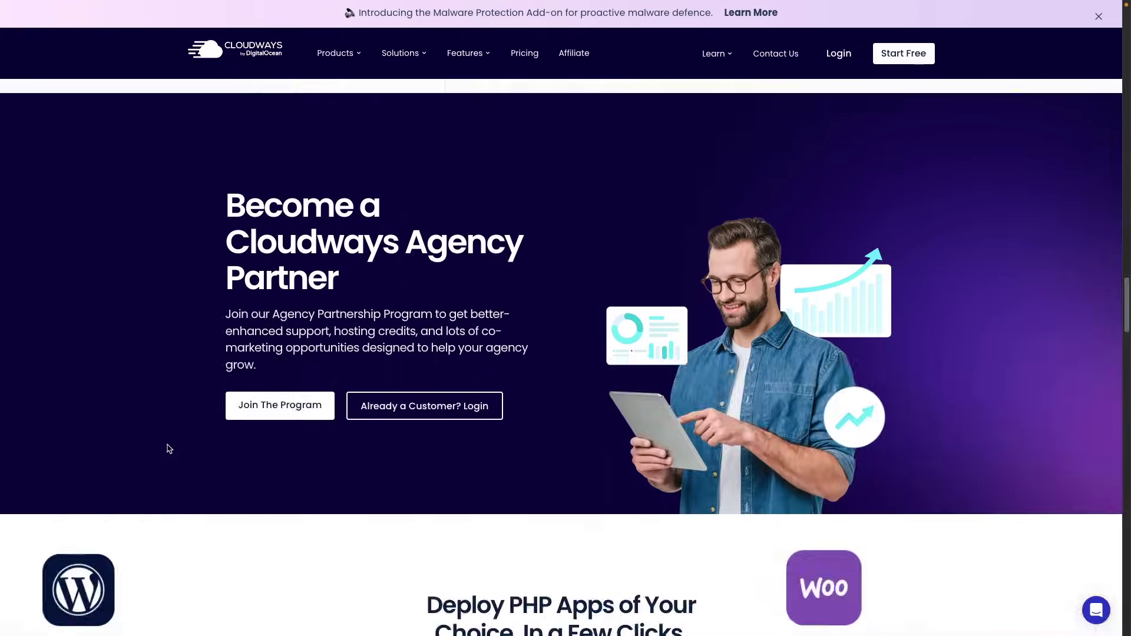
scroll(167, 449, down, 5)
scroll(166, 448, down, 4)
scroll(166, 448, down, 1)
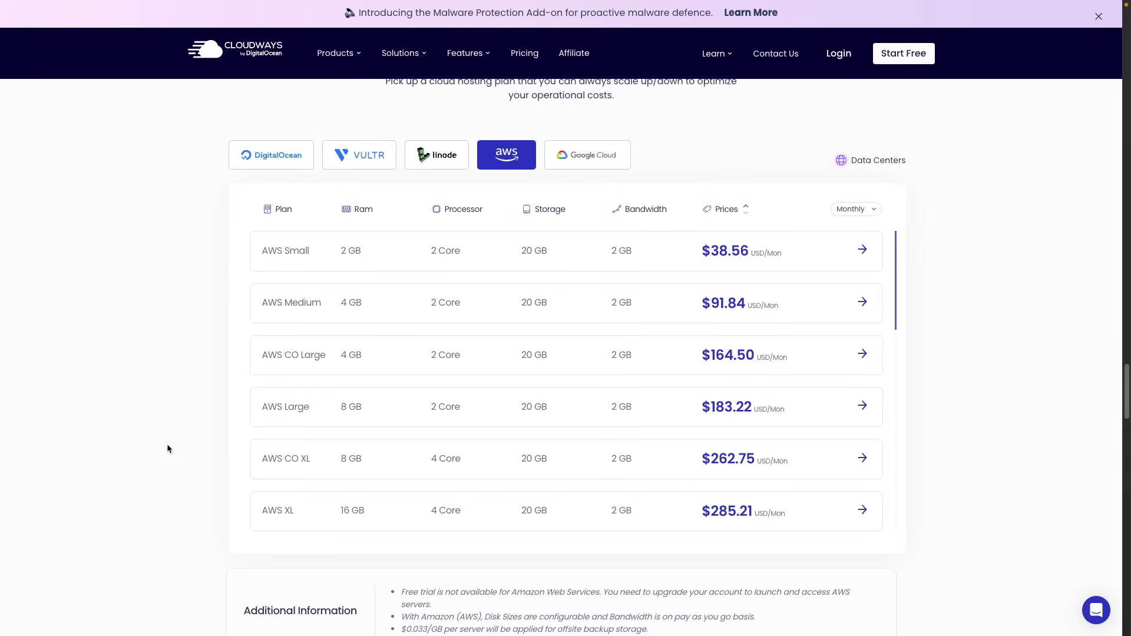
Switch the Cloudways plan table through Google Cloud, AWS, Linode ($14–$260) and Vultr ($16–$270)
click(262, 161)
click(546, 162)
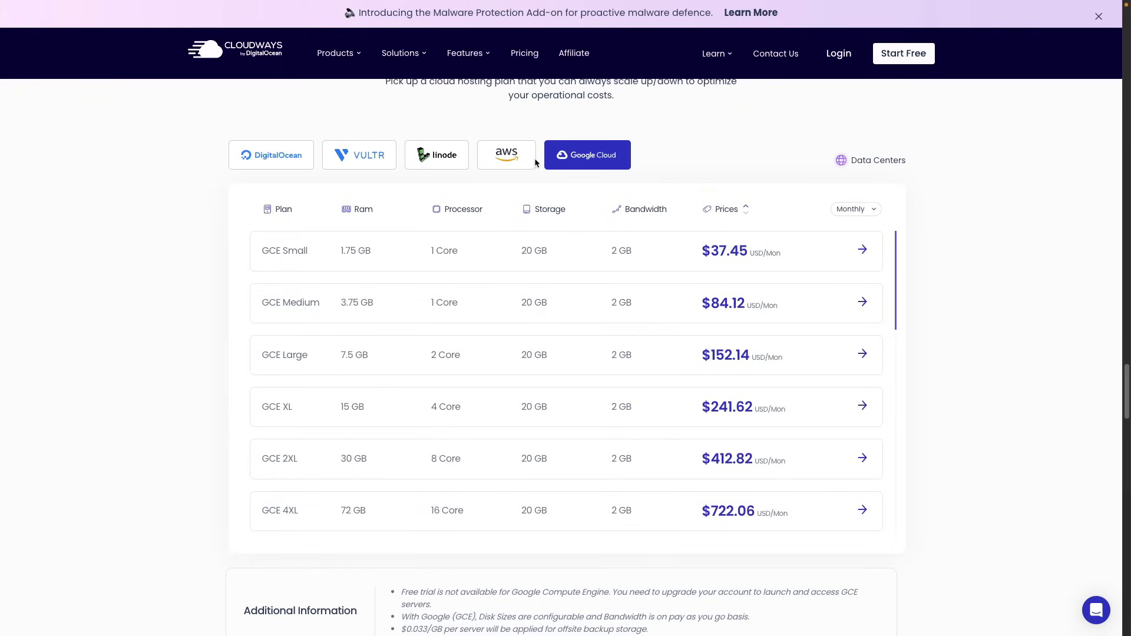
click(525, 160)
click(432, 157)
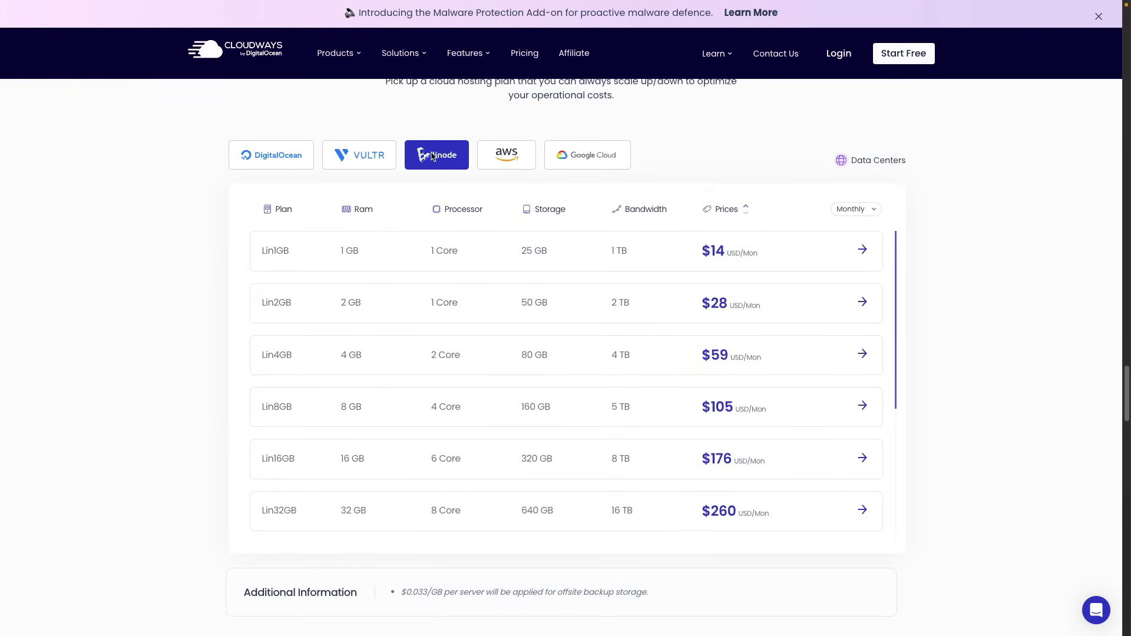
click(358, 155)
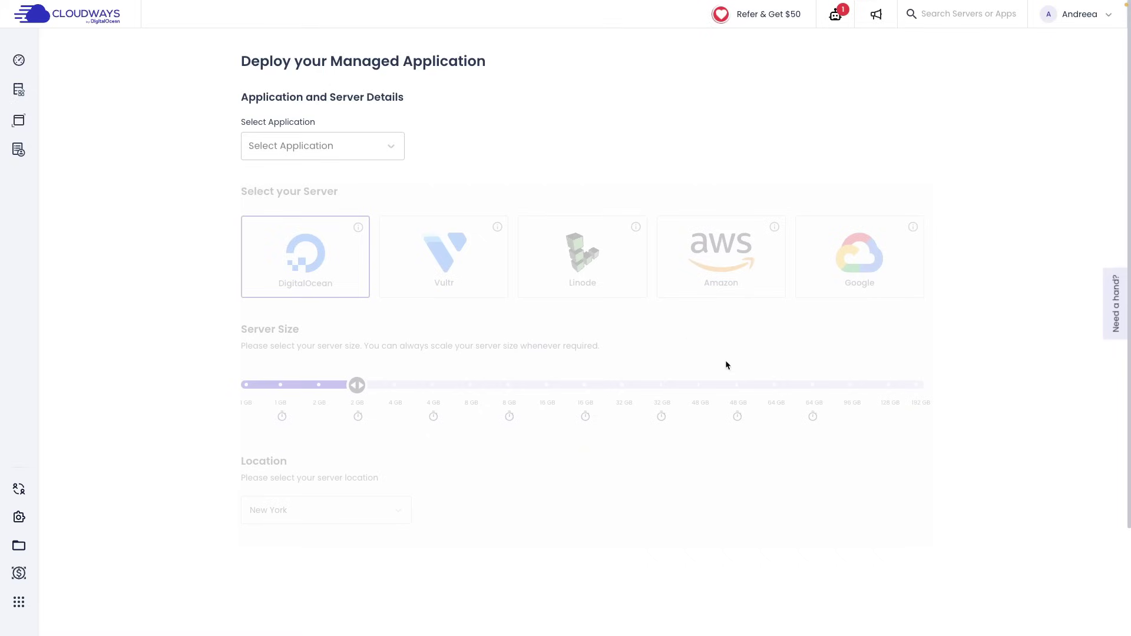
scroll(209, 215, down, 2)
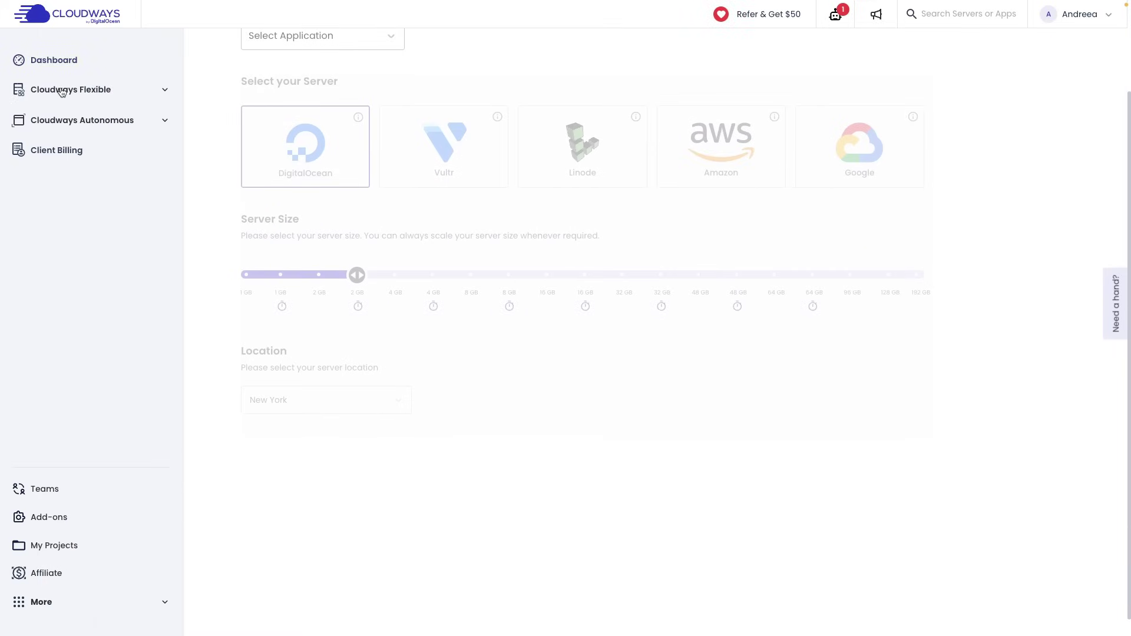
Expand Cloudways Flexible in the sidebar and open the Dashboard showing zero servers and apps
click(64, 92)
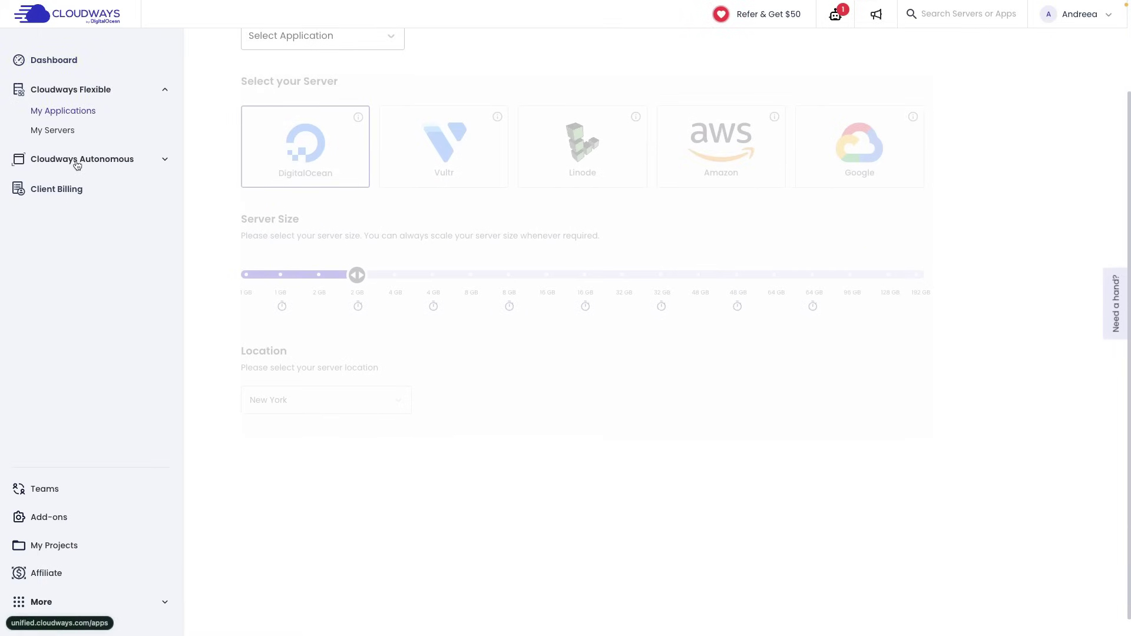
click(54, 60)
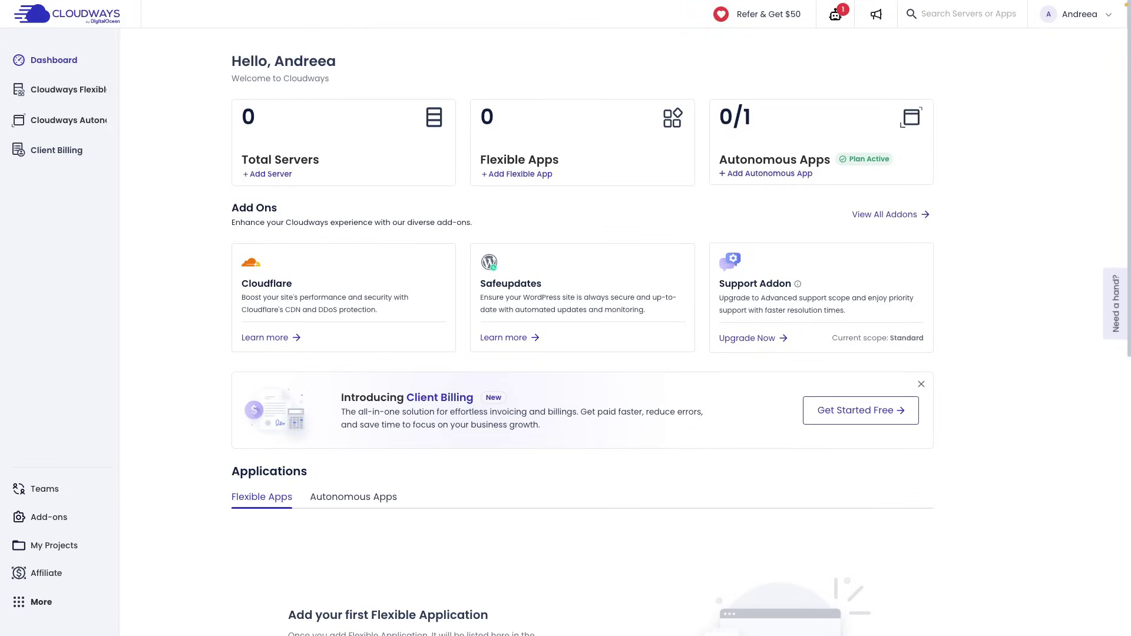
Switch back to the Cloudways website tab showing Vultr prices and 24/7 support features
mouse_move(2, 318)
click(53, 496)
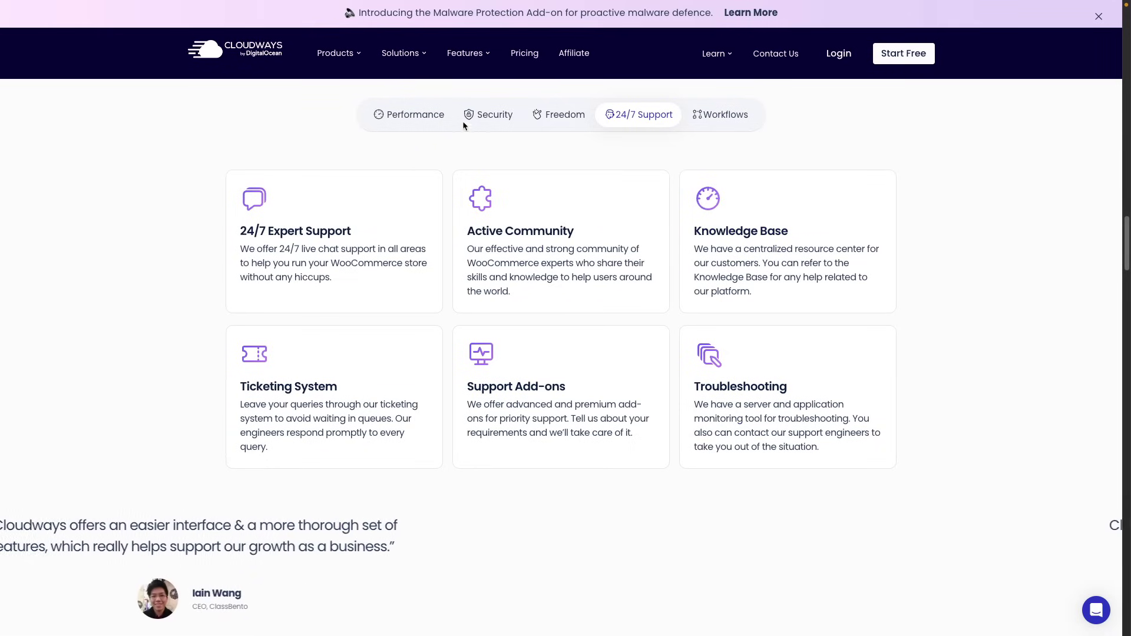
mouse_move(339, 48)
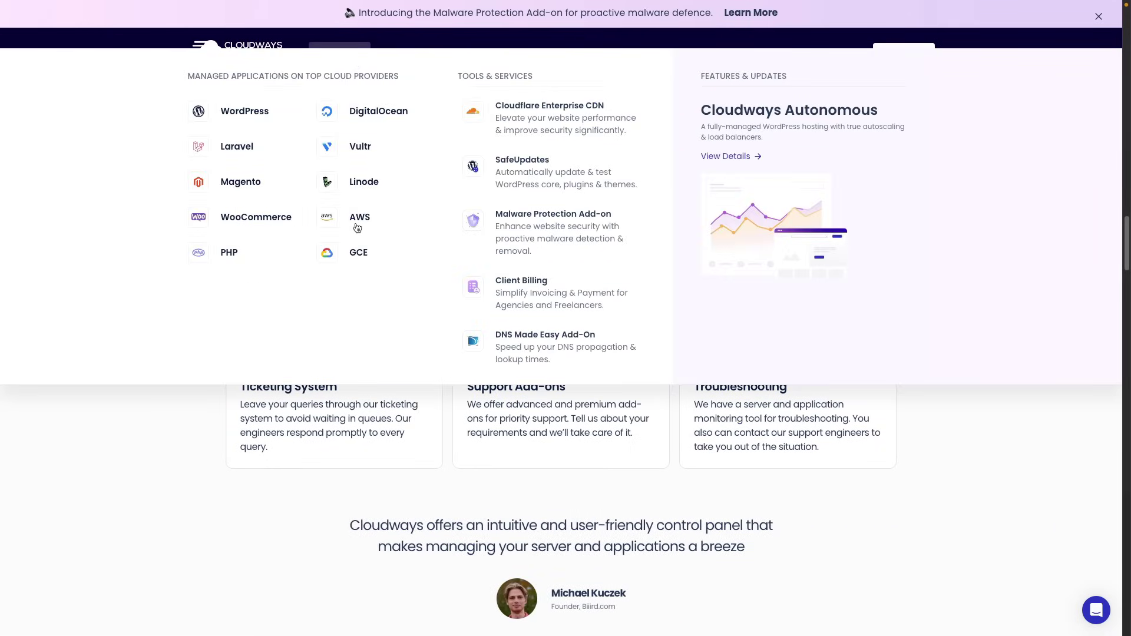
Open the Cloudways WordPress hosting page with its DigitalOcean plans at $11–$240 monthly
click(252, 110)
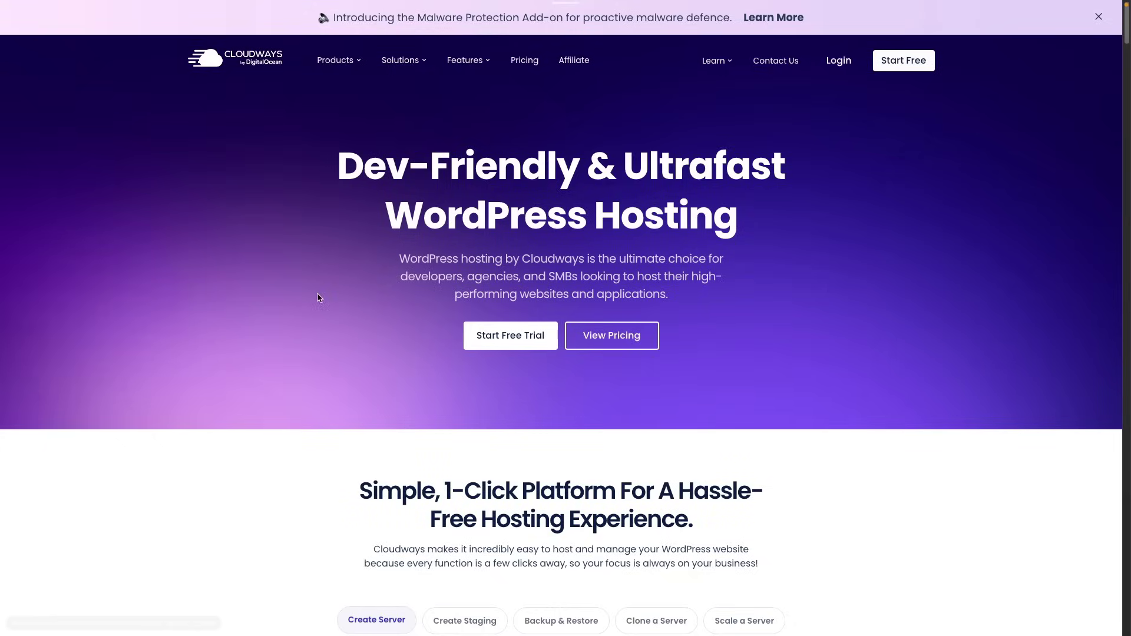
scroll(302, 379, down, 10)
scroll(303, 378, up, 8)
scroll(303, 379, up, 4)
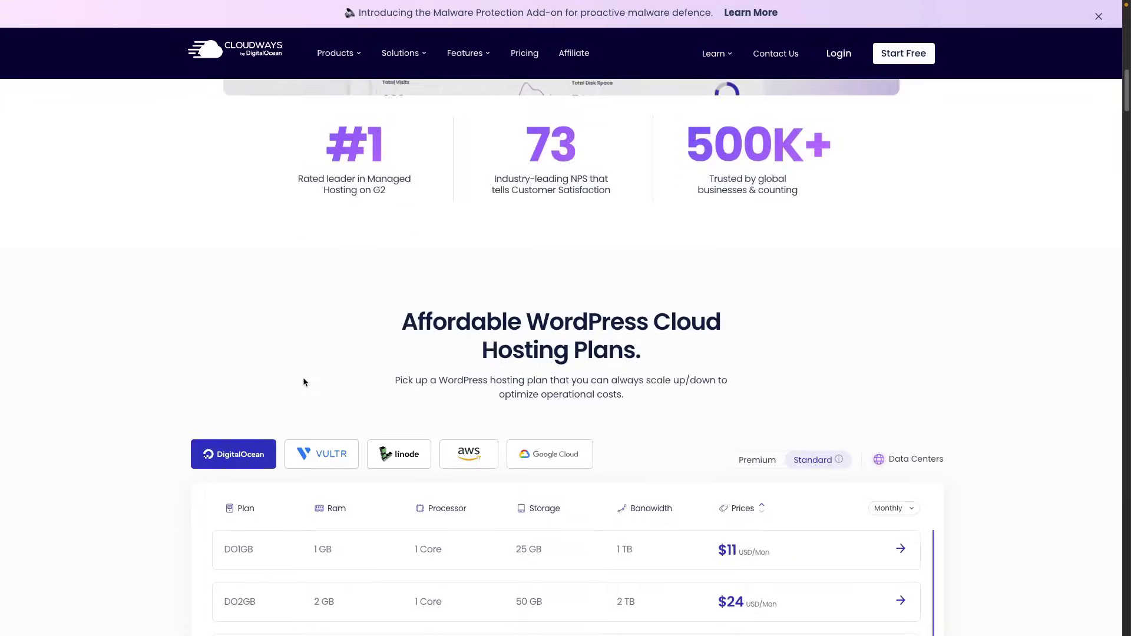
scroll(303, 379, down, 3)
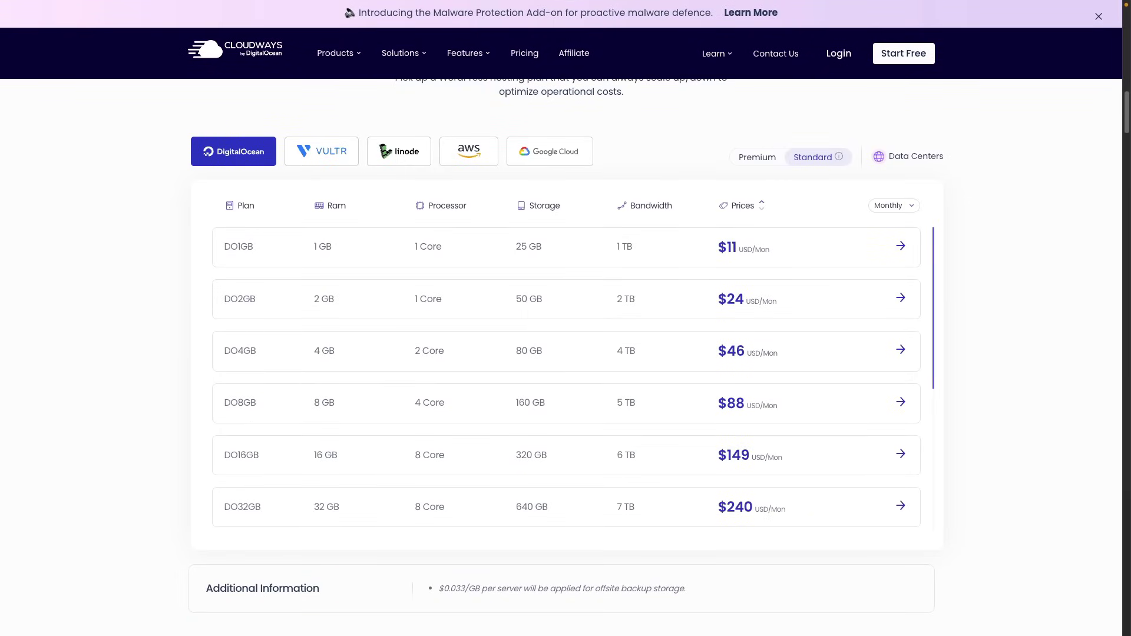